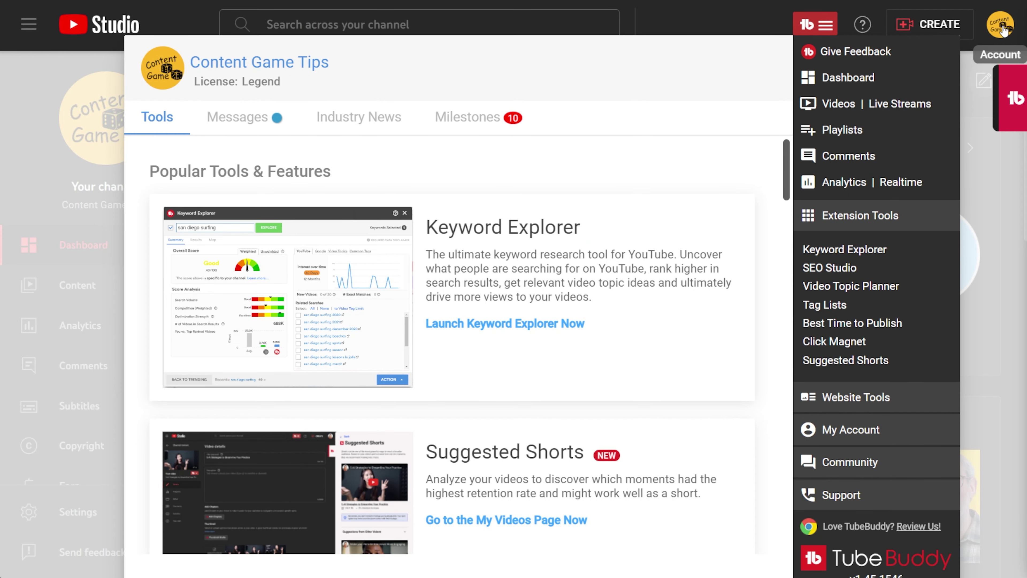
Step: Sign in and preview the Thumbnail Analyzer and Recommended Tags on the video details page
left_click(1001, 24)
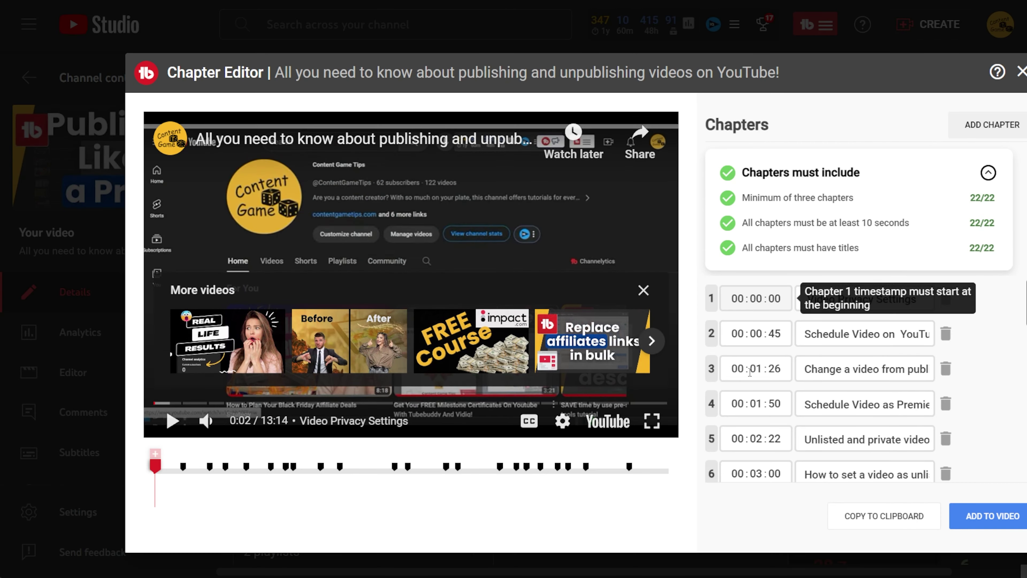
scroll(850, 365, "down", 6)
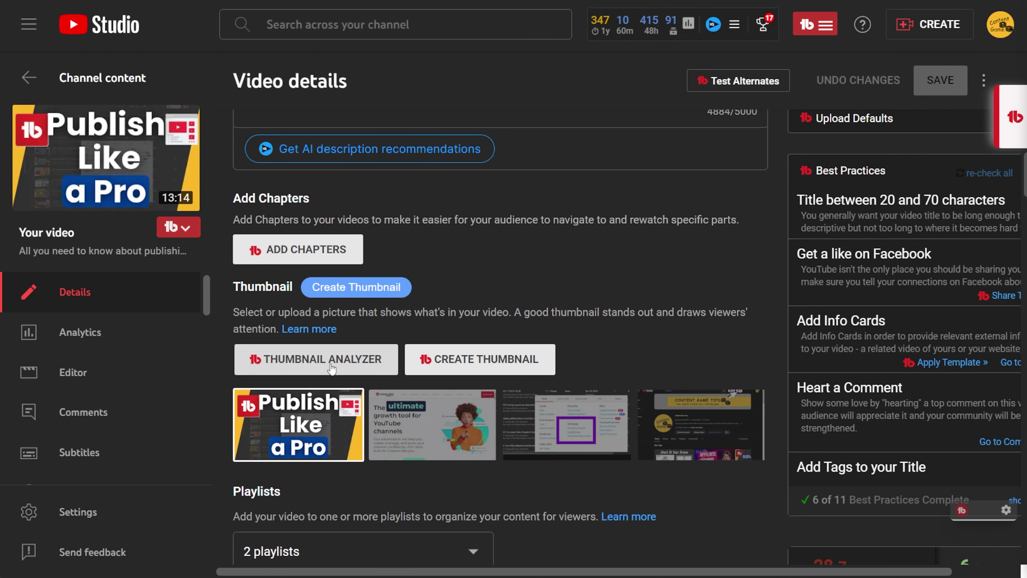
left_click(331, 366)
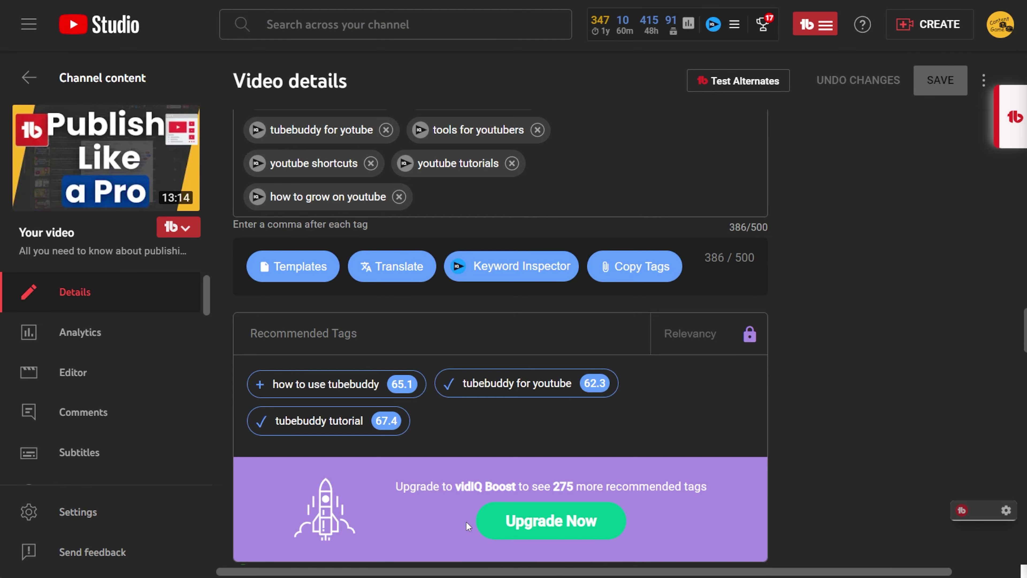
scroll(466, 522, "down", 8)
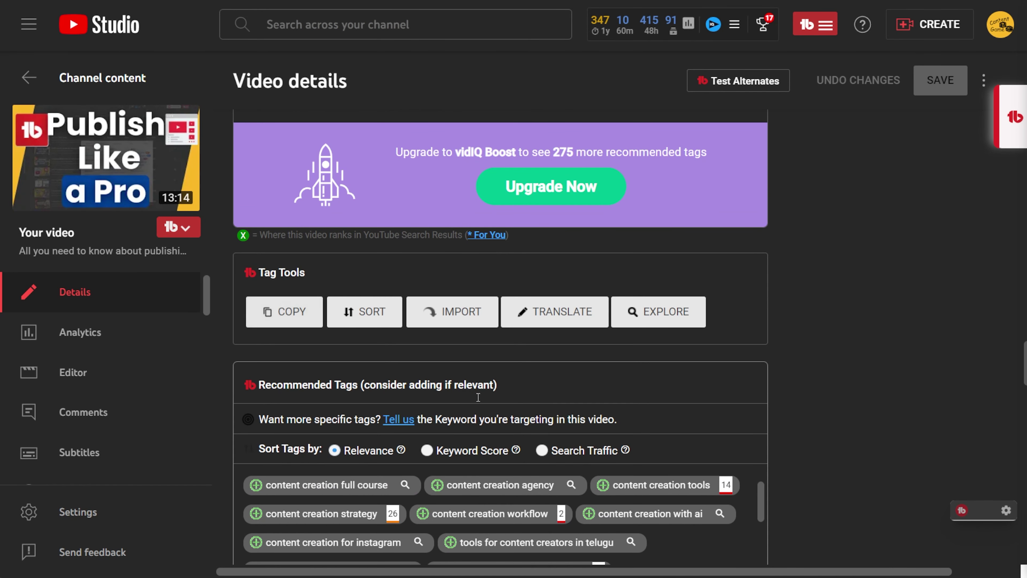
scroll(494, 402, "down", 6)
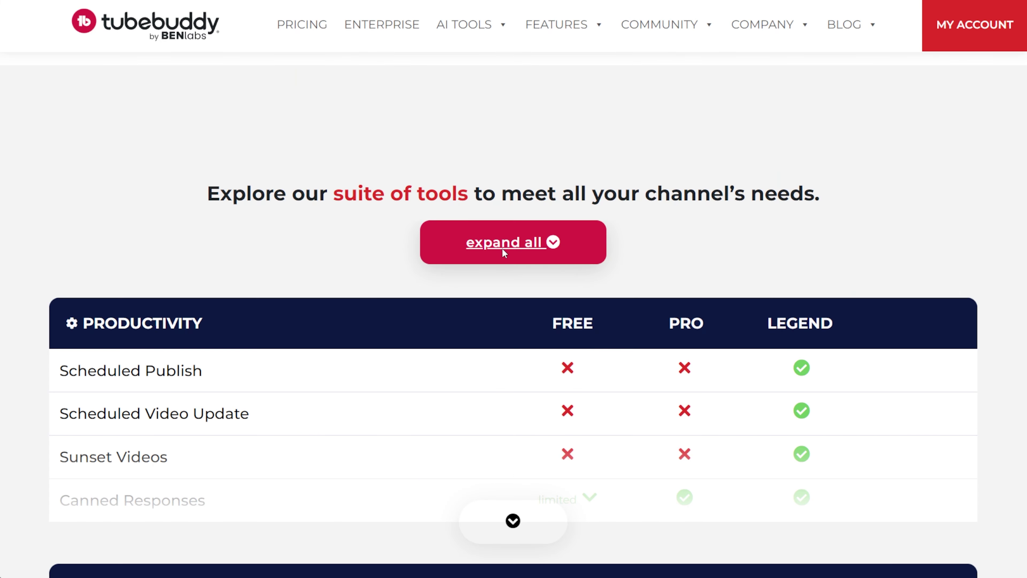
Step: Expand all sections of the Free/Pro/Legend feature comparison and scroll through the table
left_click(503, 251)
scroll(866, 372, "down", 10)
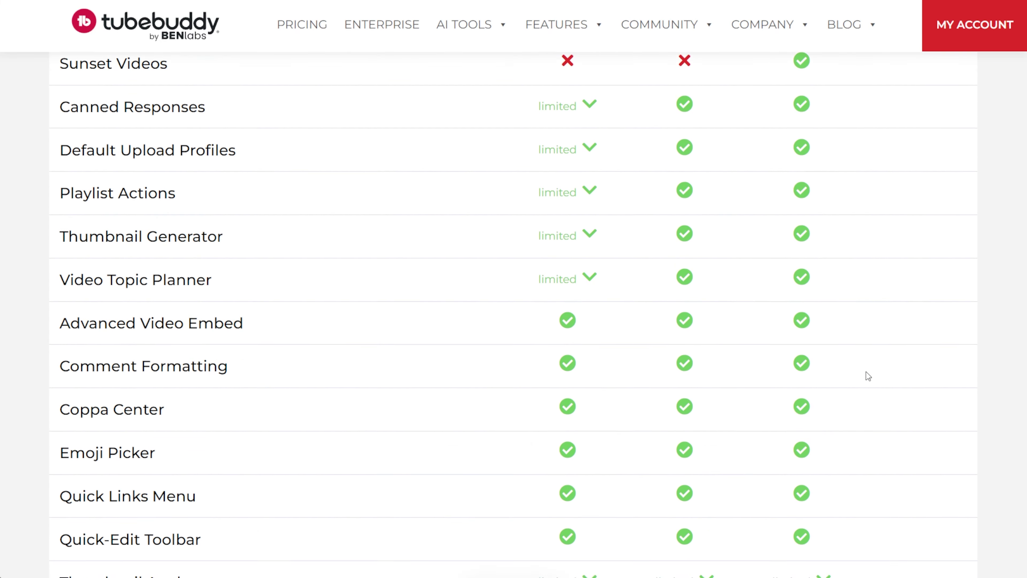
scroll(866, 372, "down", 10)
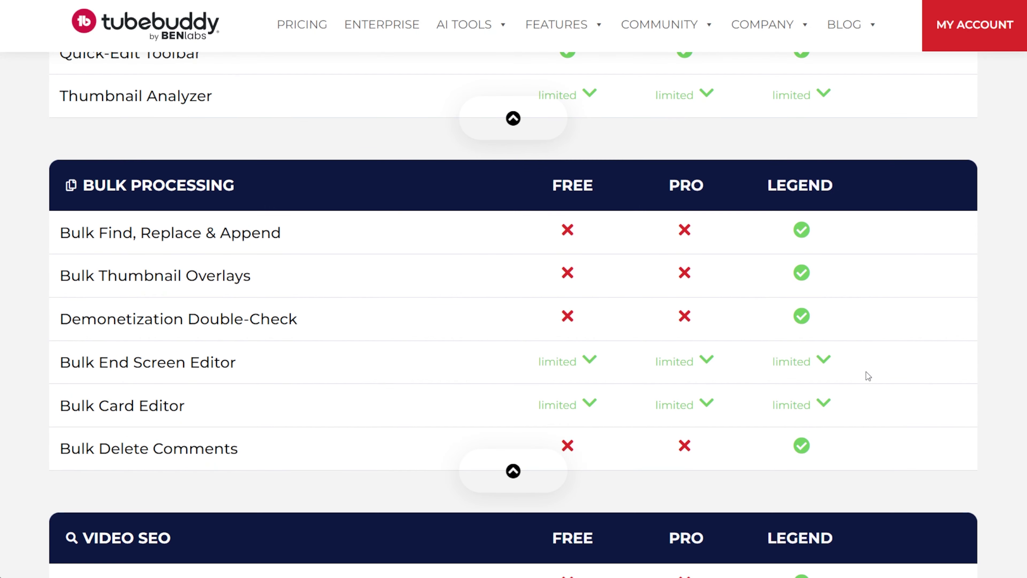
scroll(868, 375, "down", 7)
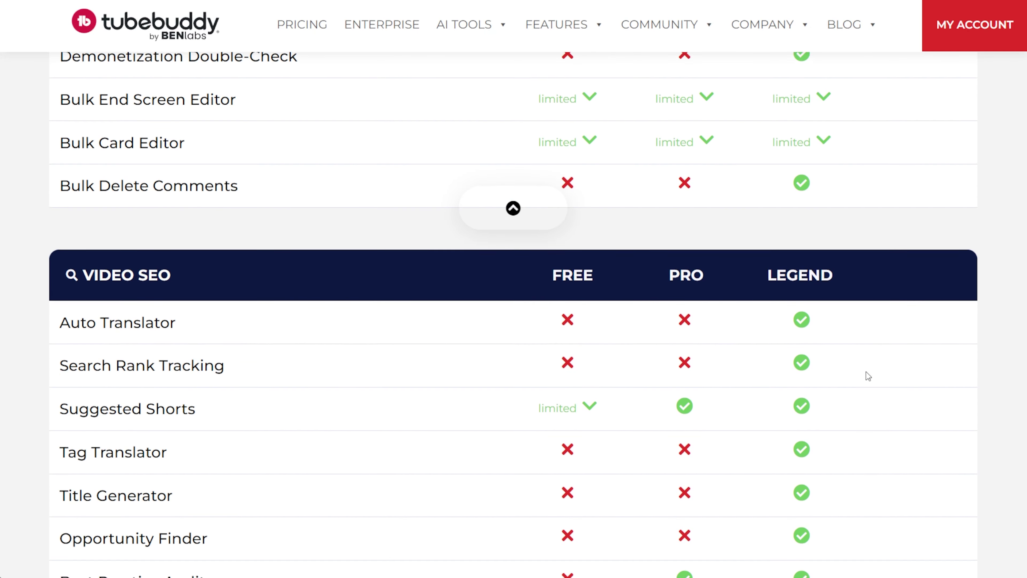
scroll(868, 376, "down", 12)
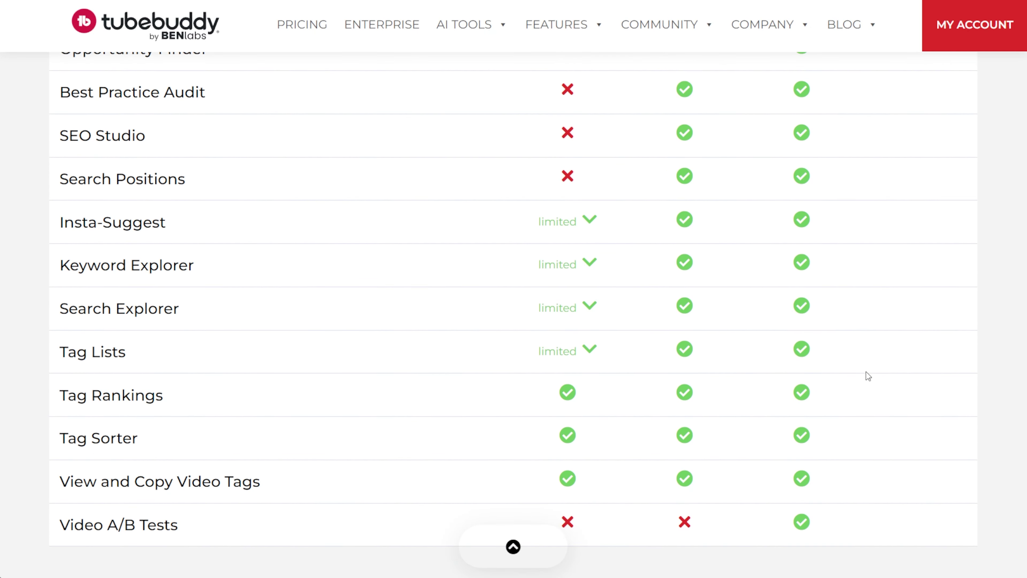
scroll(865, 376, "down", 3)
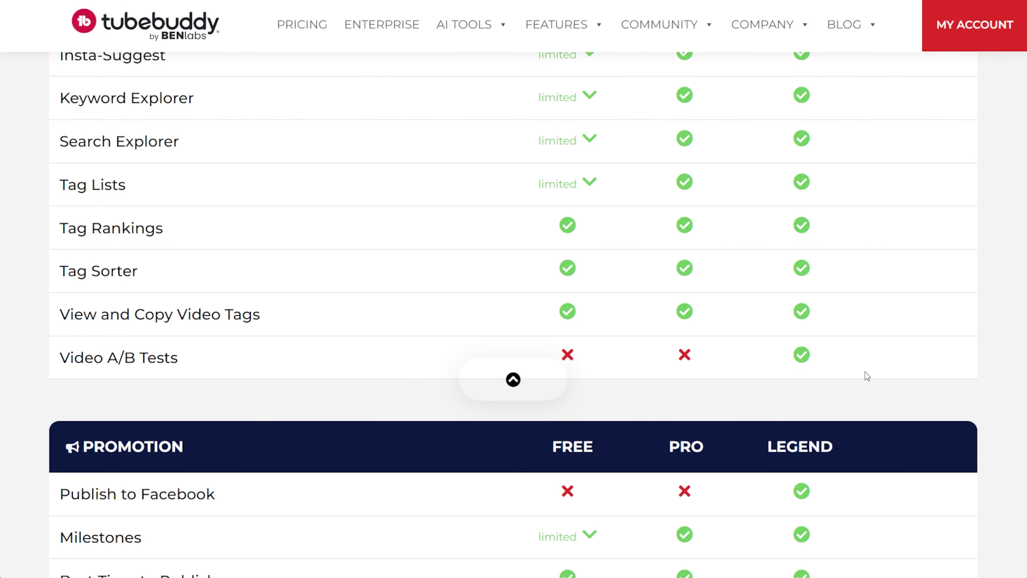
scroll(865, 372, "down", 4)
scroll(865, 372, "down", 2)
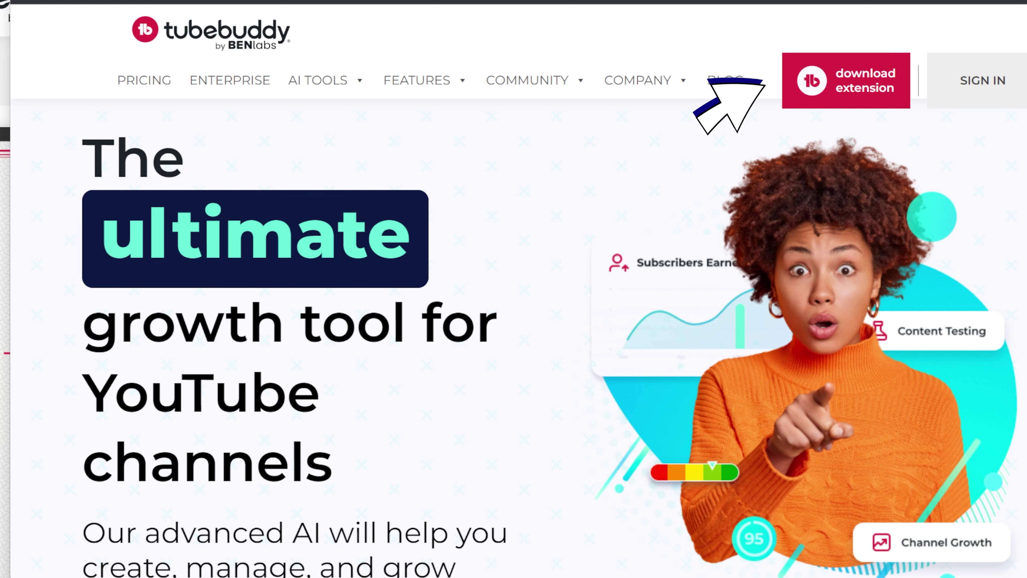
Step: Download the extension, sign in to TubeBuddy, and scroll through the Home dashboard
left_click(852, 95)
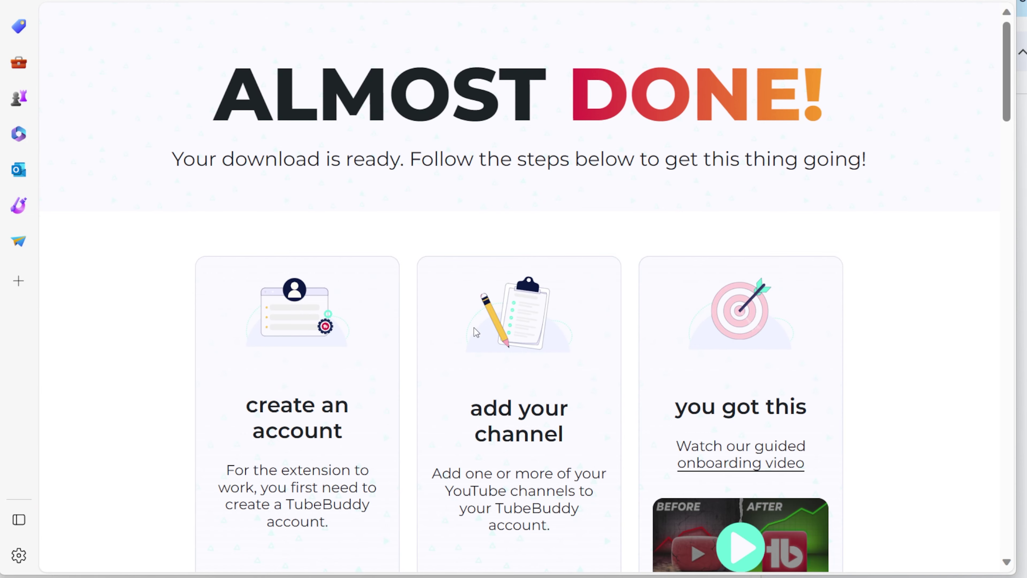
scroll(437, 352, "down", 2)
scroll(403, 375, "down", 2)
left_click(263, 465)
left_click(587, 363)
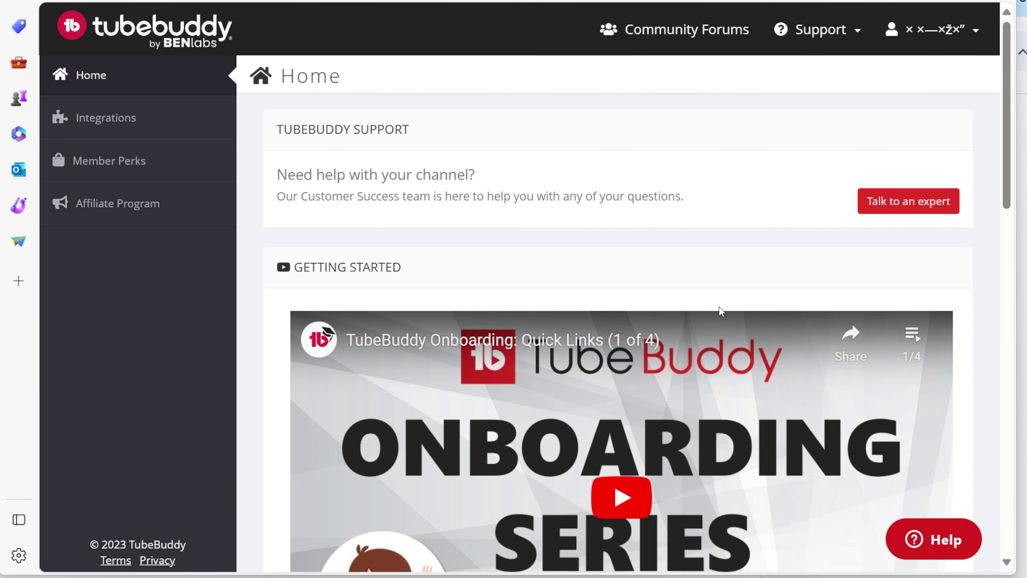
scroll(720, 311, "down", 10)
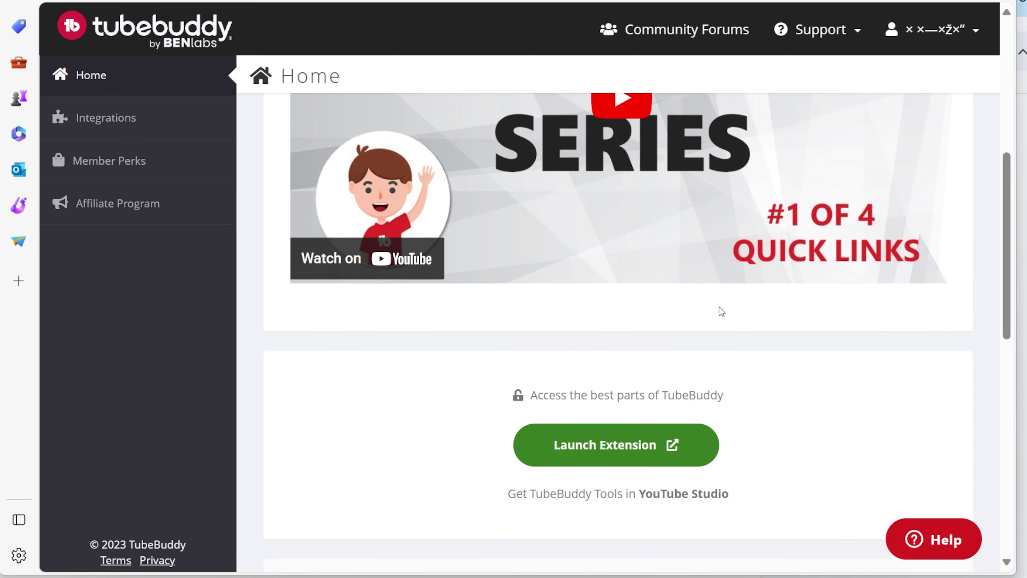
scroll(719, 307, "down", 4)
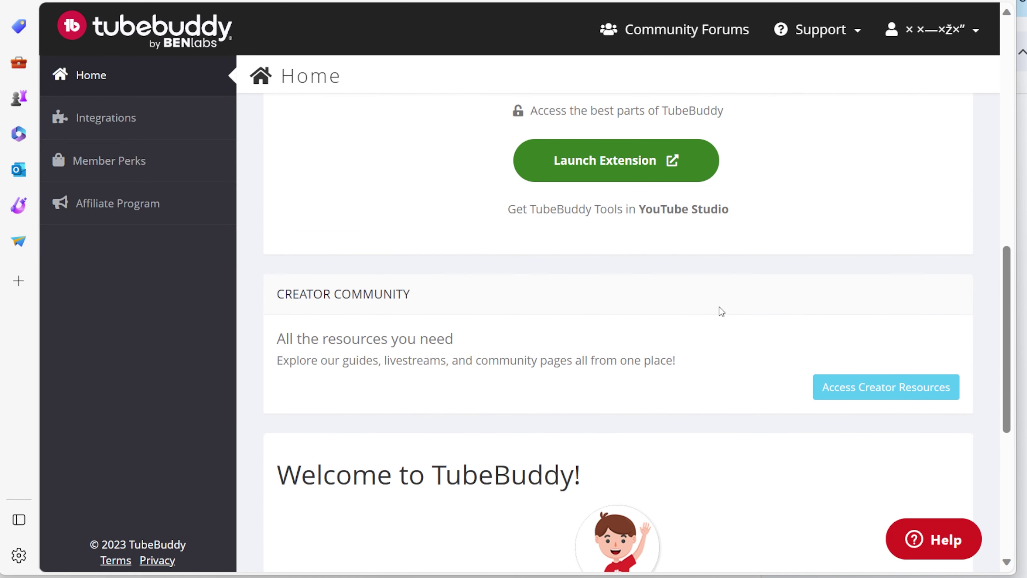
scroll(719, 307, "down", 8)
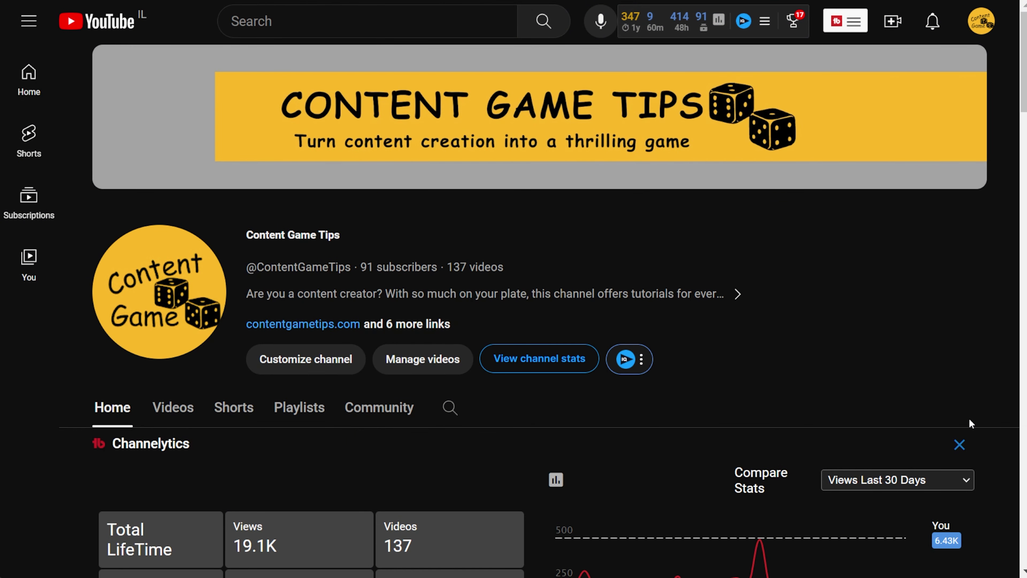
Step: Close the Channelytics panel and open TubeBuddy's menu listing Keyword Explorer and Suggested Shorts
left_click(960, 445)
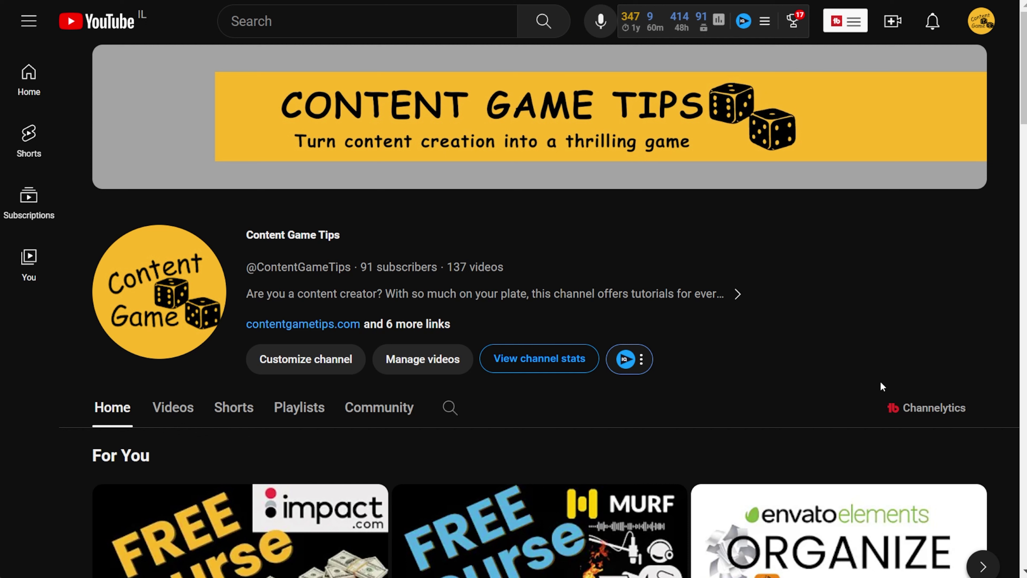
mouse_move(880, 117)
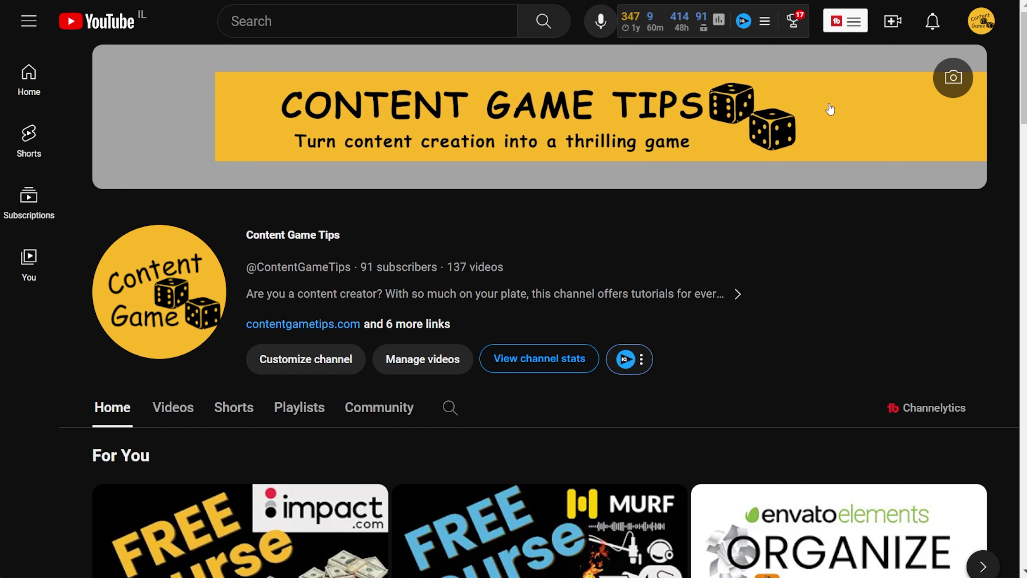
left_click(846, 25)
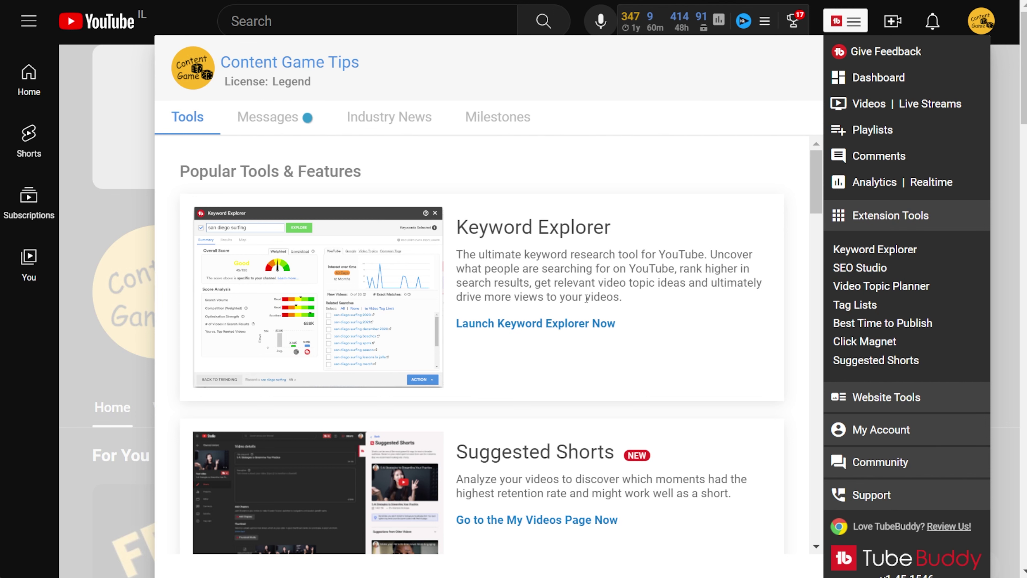
scroll(577, 322, "down", 12)
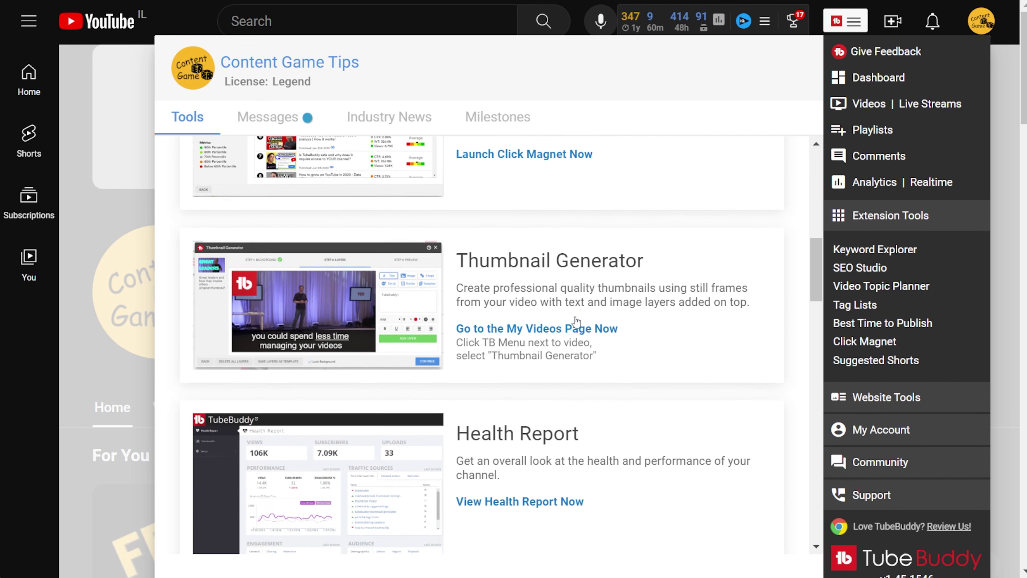
scroll(576, 321, "down", 10)
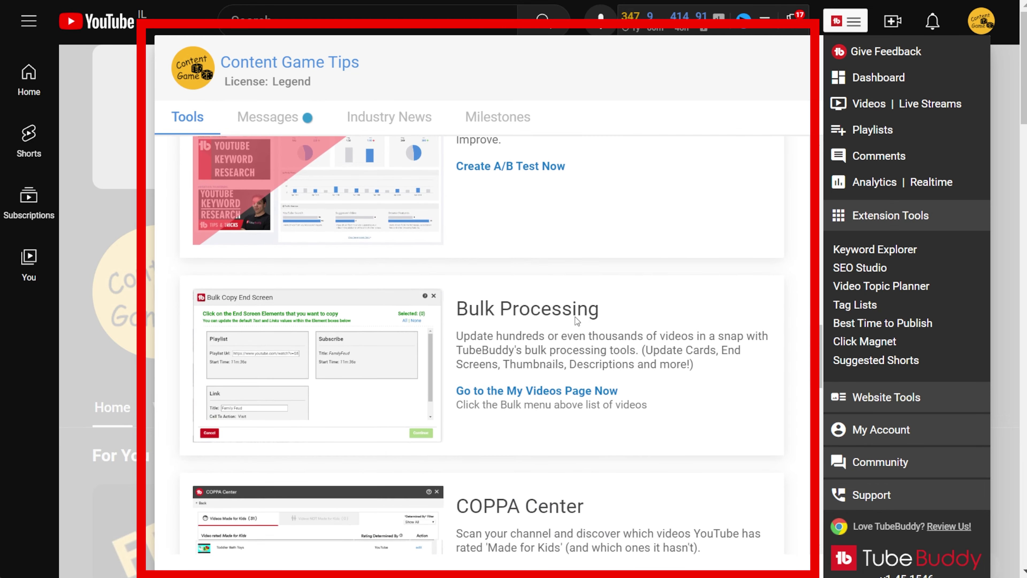
scroll(575, 316, "down", 8)
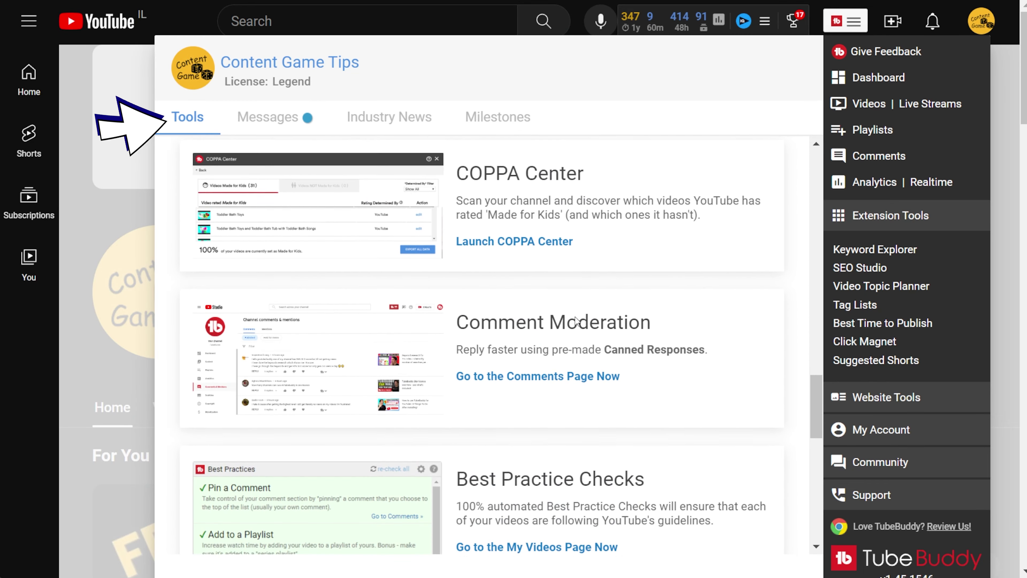
scroll(574, 316, "down", 10)
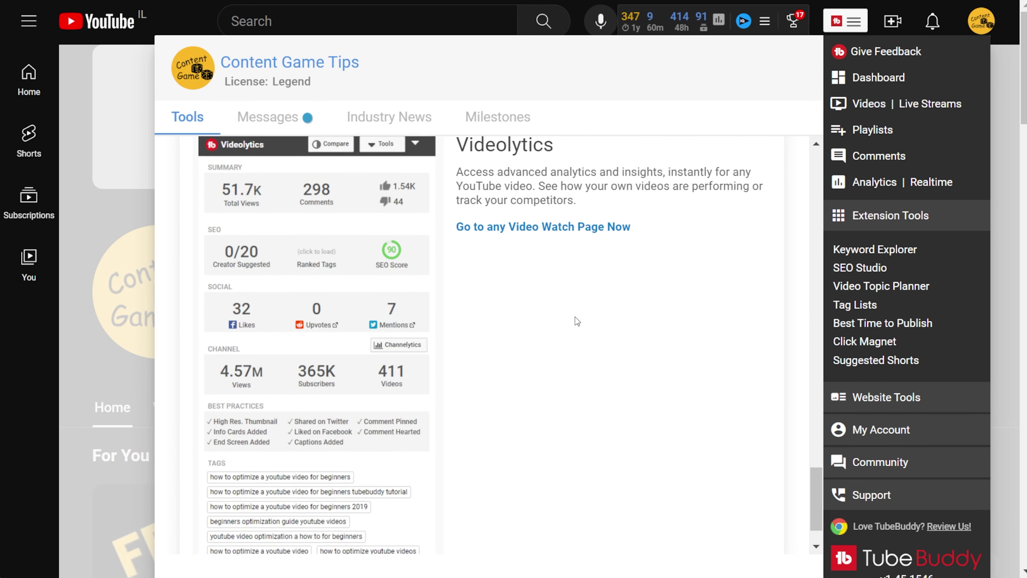
scroll(575, 316, "down", 1)
left_click(269, 117)
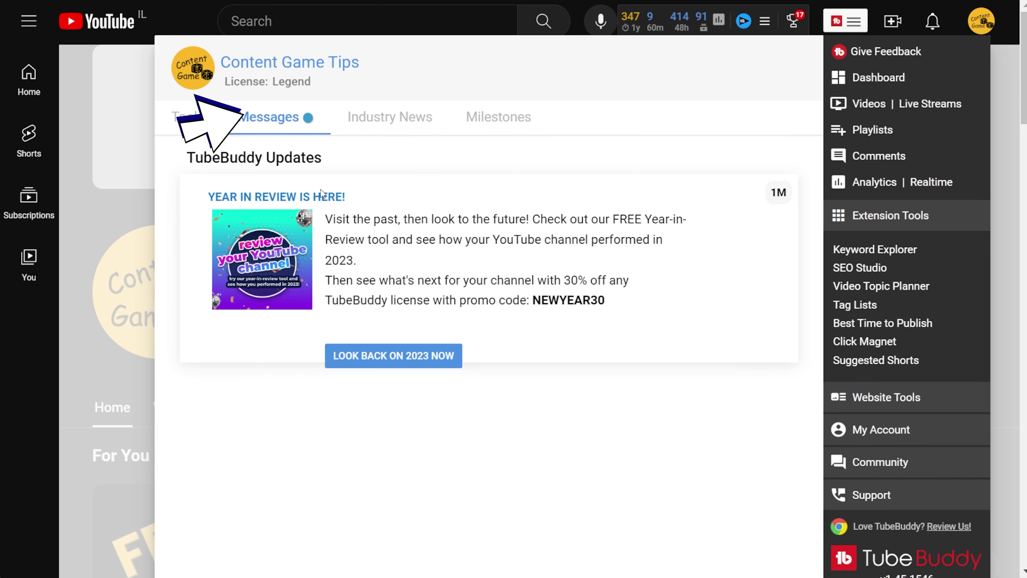
left_click(390, 117)
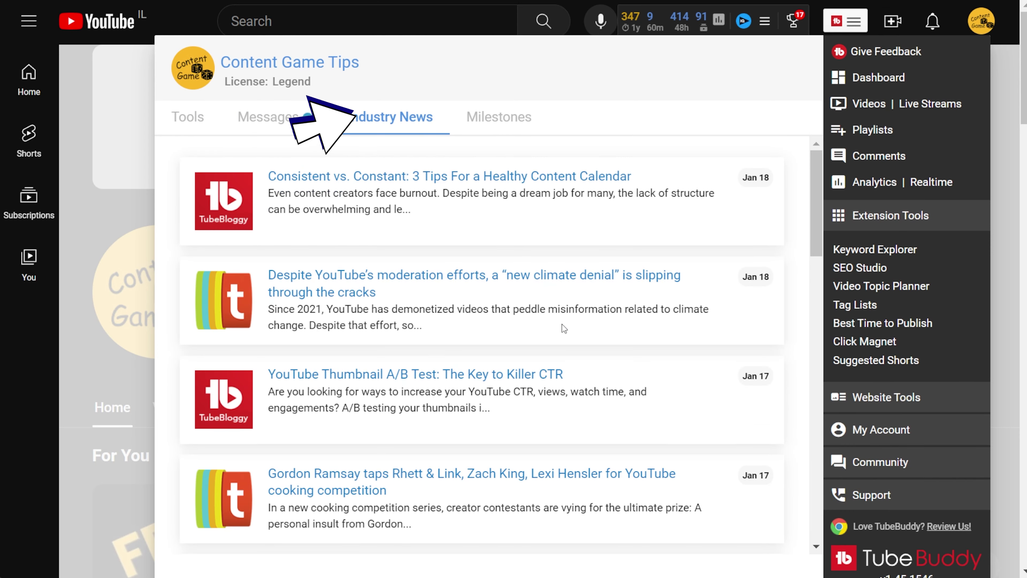
scroll(562, 325, "down", 10)
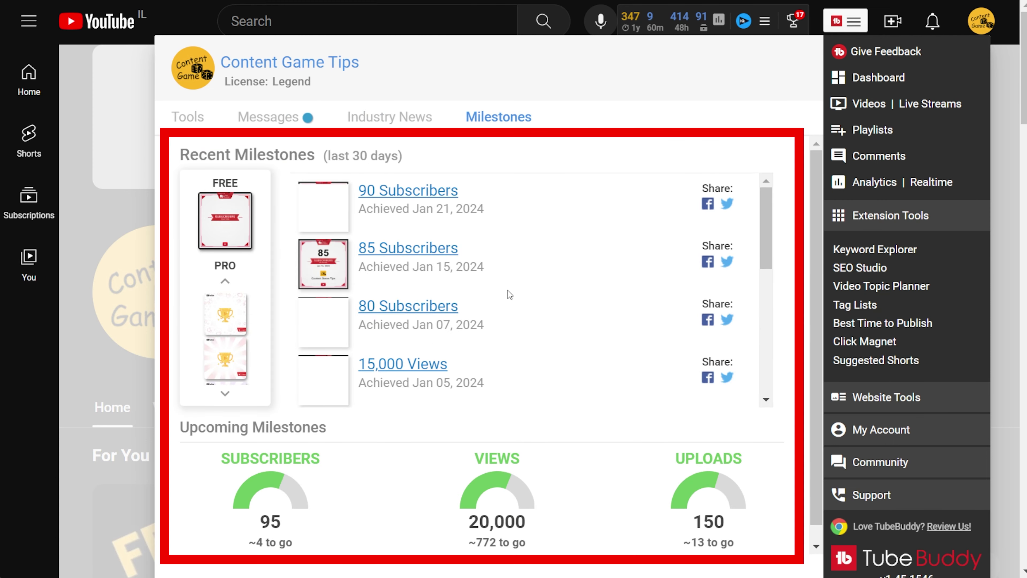
scroll(511, 223, "down", 2)
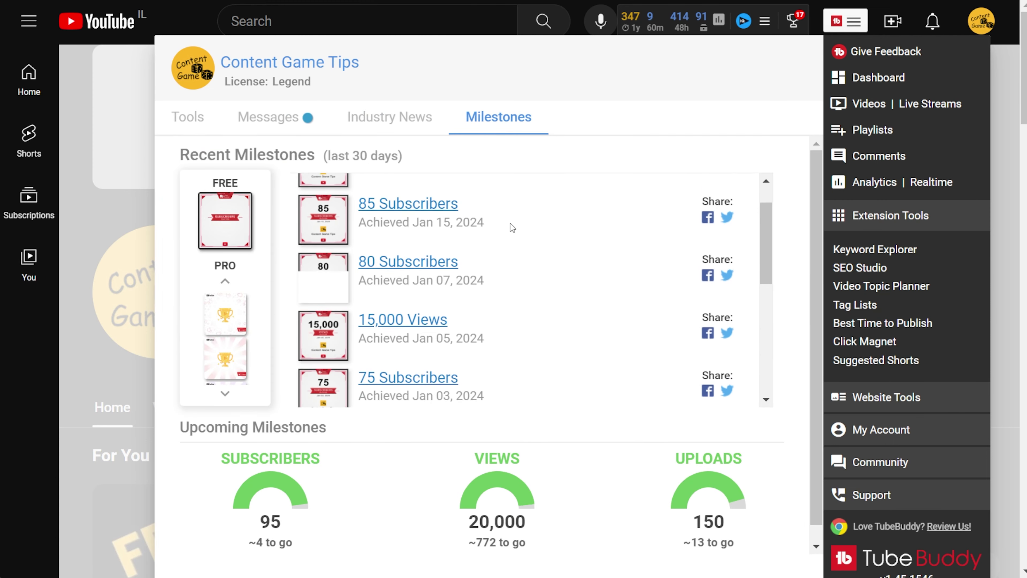
scroll(510, 224, "down", 6)
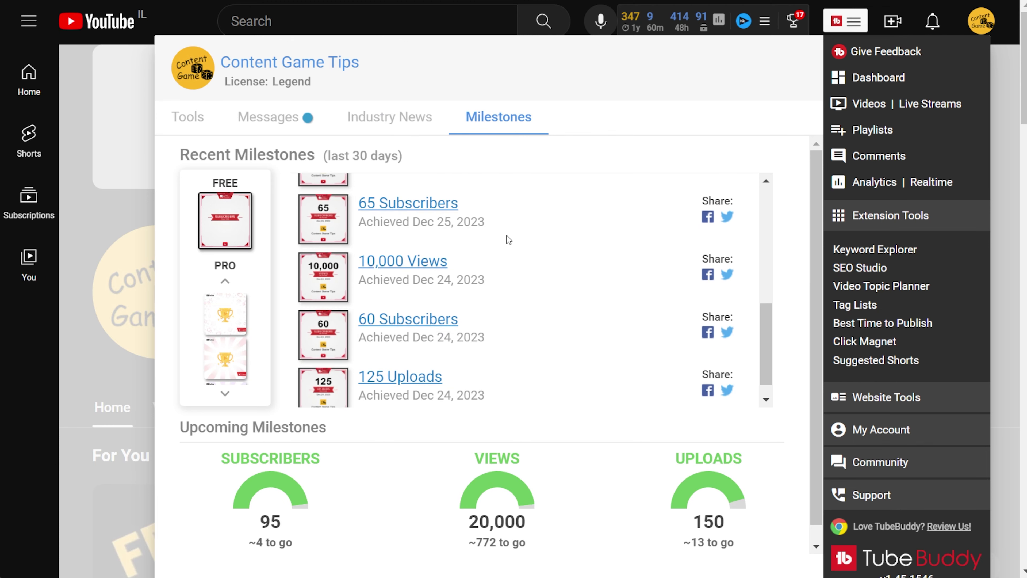
scroll(509, 239, "down", 1)
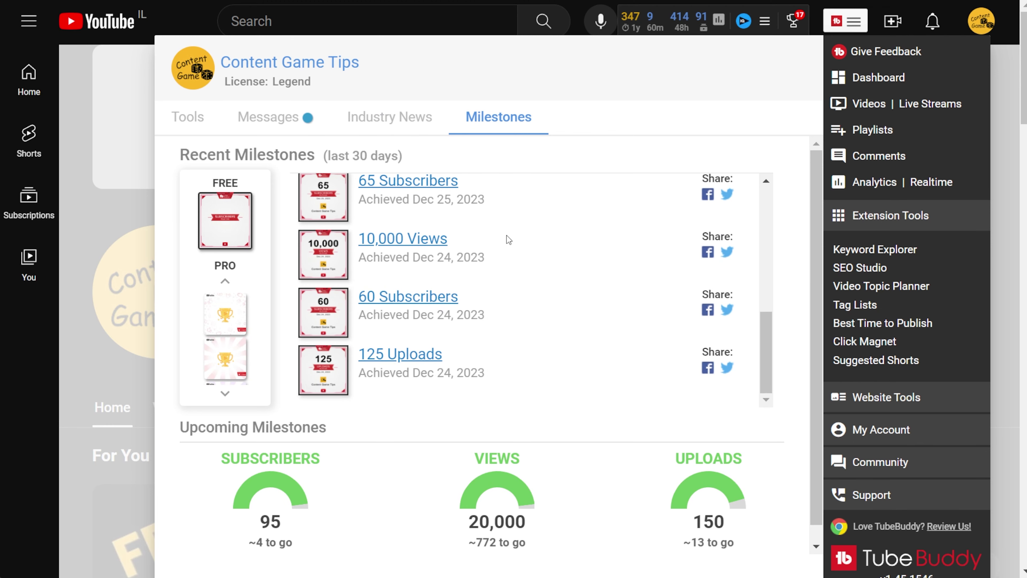
scroll(507, 236, "up", 7)
scroll(509, 239, "up", 1)
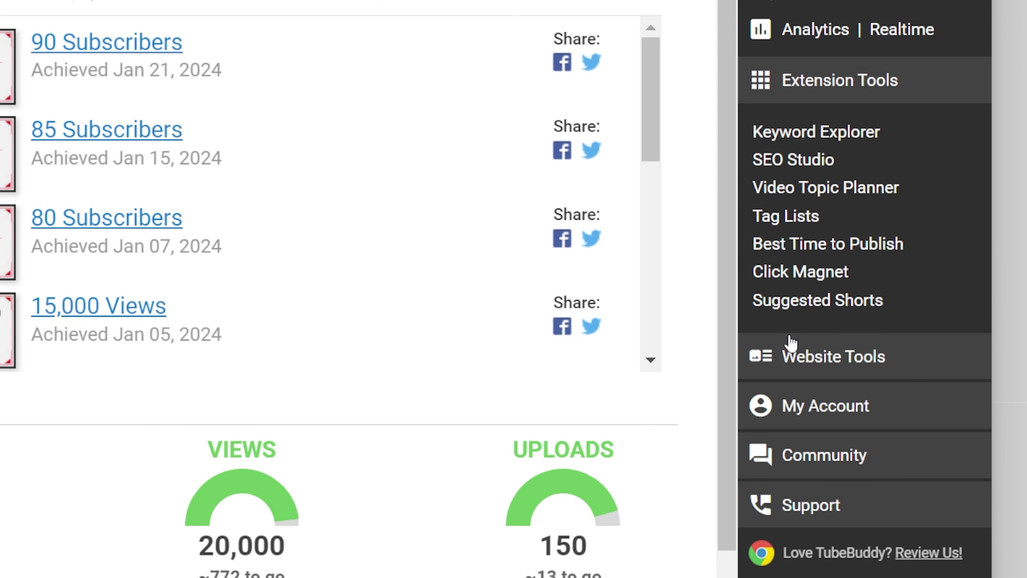
Step: Expand the Website Tools, My Account, Community and Support sections of the TubeBuddy menu
left_click(819, 357)
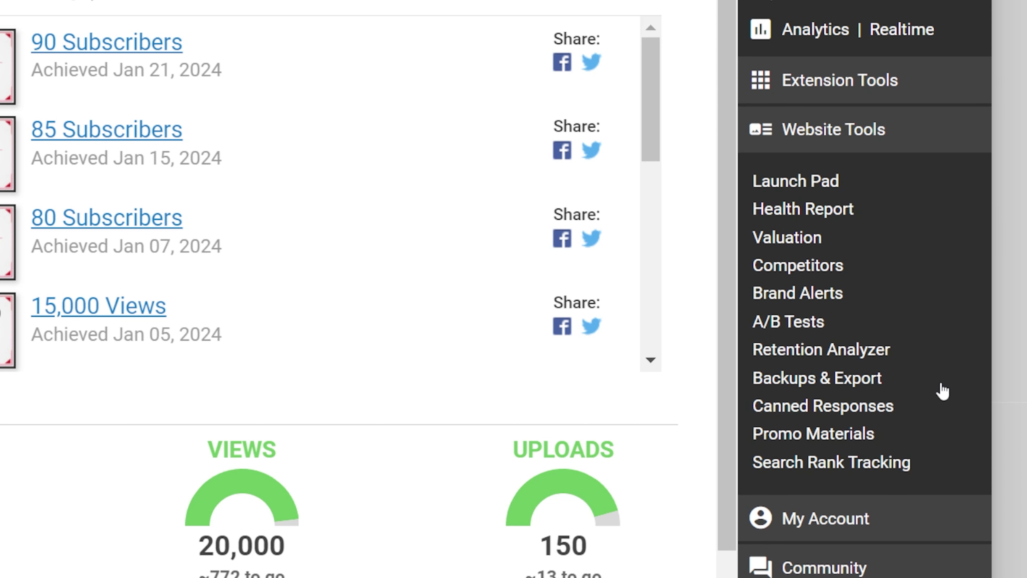
left_click(915, 516)
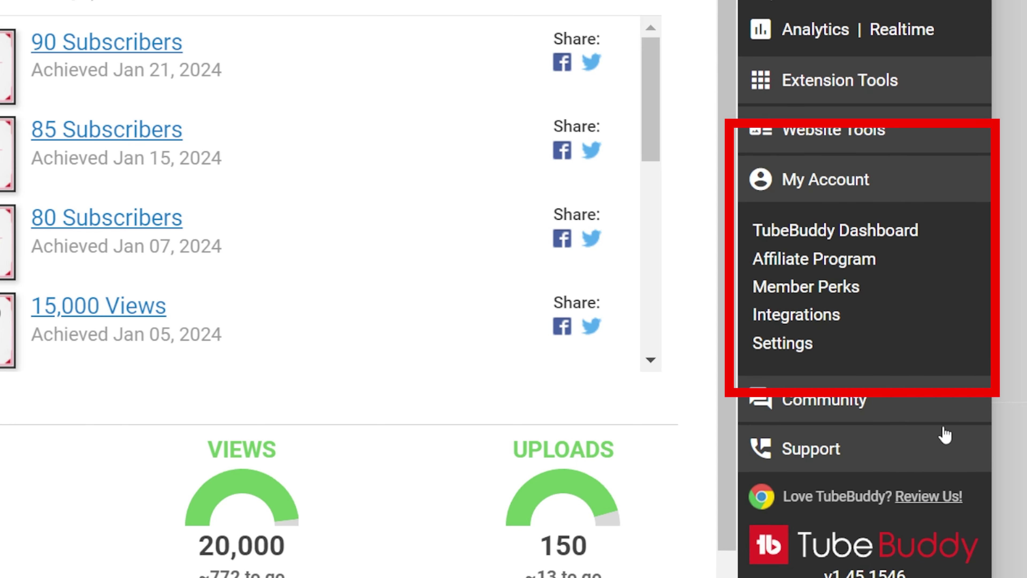
left_click(916, 405)
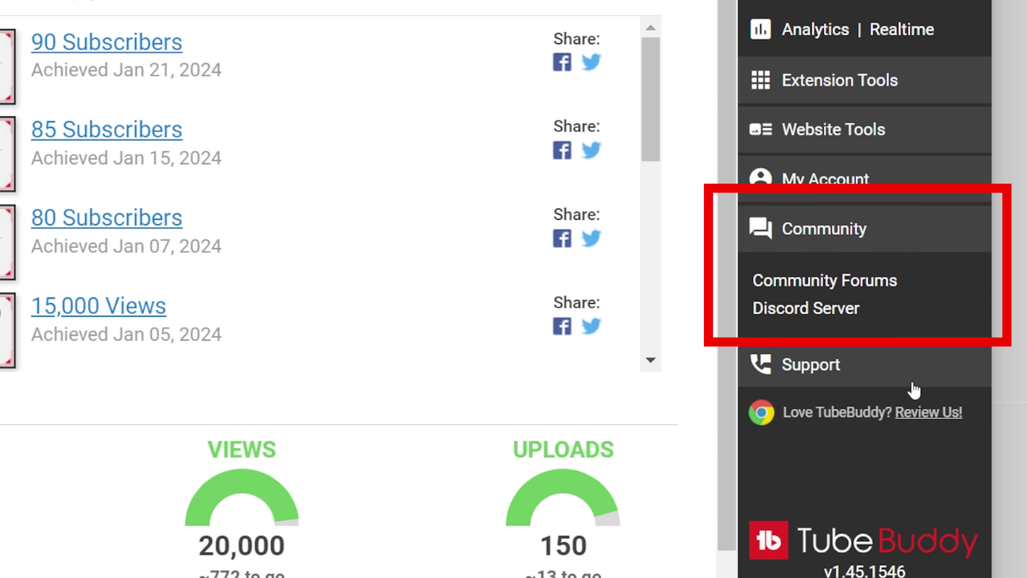
left_click(914, 386)
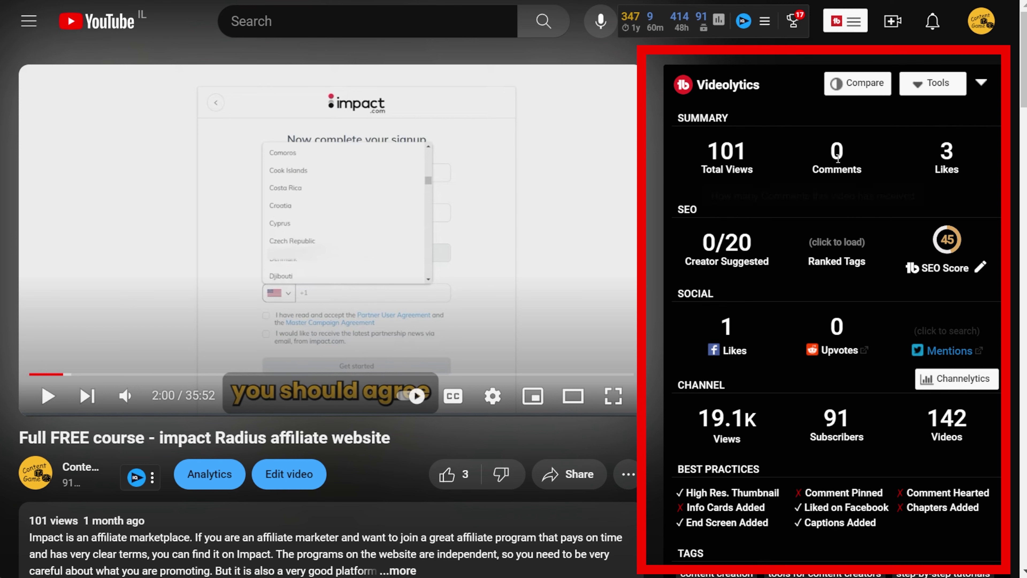
Step: Bring up the Copy To options for the video's tags
scroll(842, 159, "down", 4)
scroll(846, 158, "up", 4)
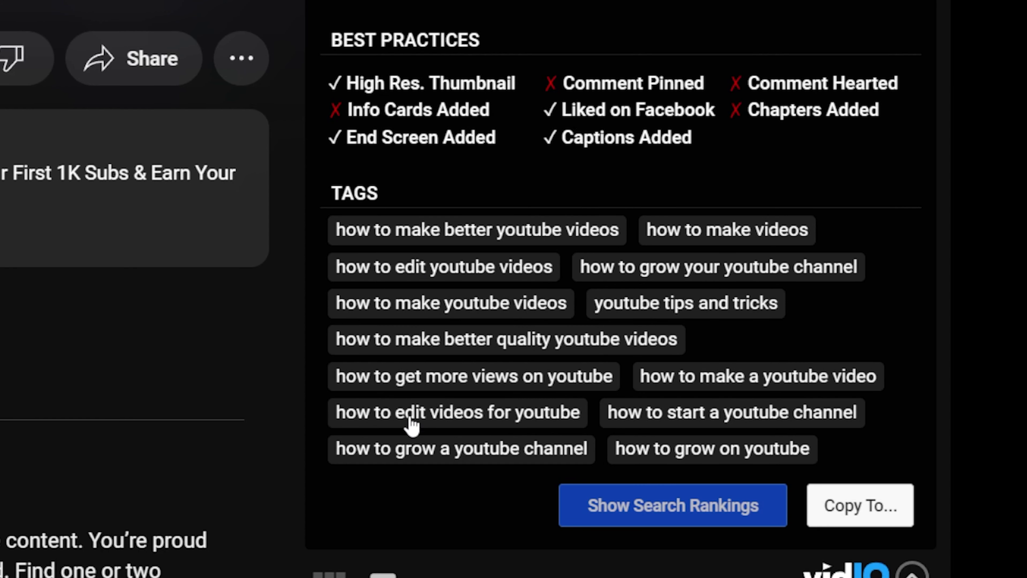
left_click(878, 513)
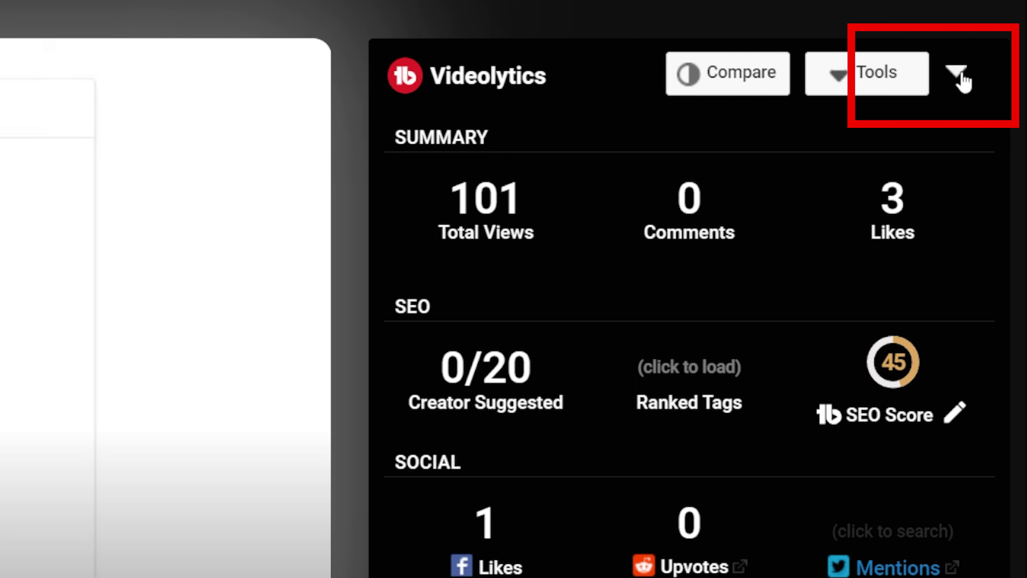
Step: Collapse the Videolytics stats, preview Advanced Embed, then bring up the Compare options
left_click(958, 75)
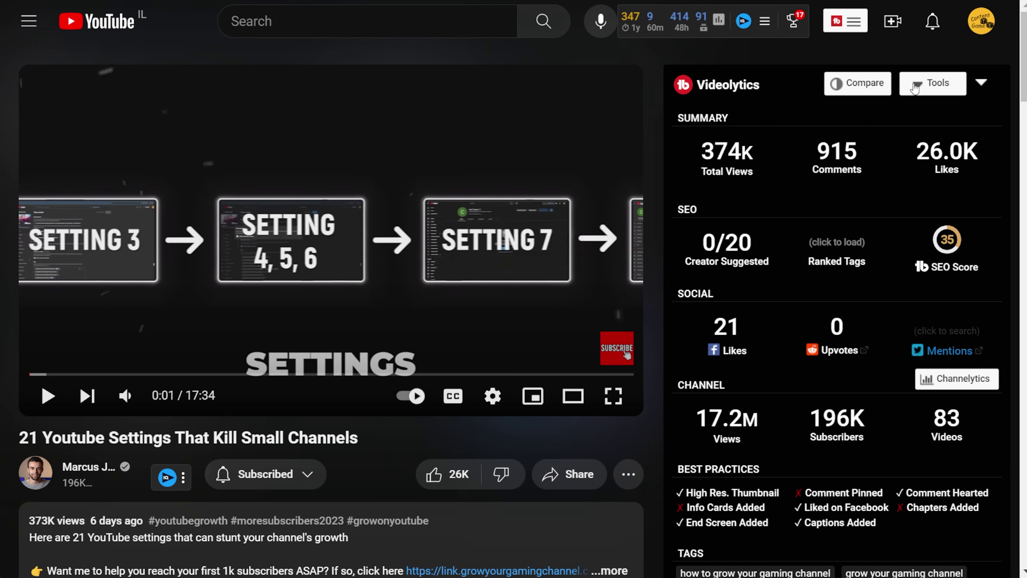
left_click(915, 86)
left_click(925, 203)
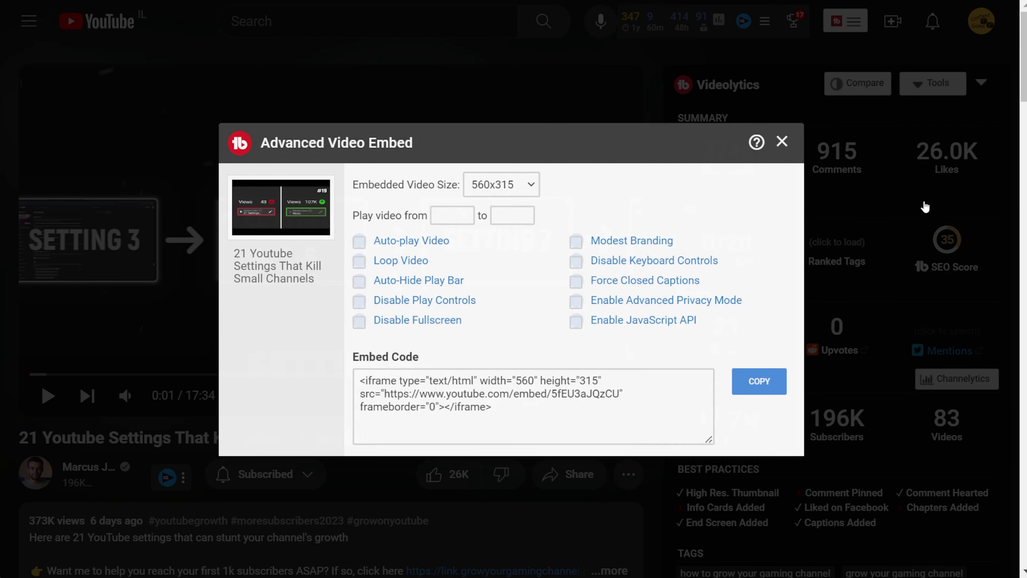
left_click(781, 141)
left_click(858, 83)
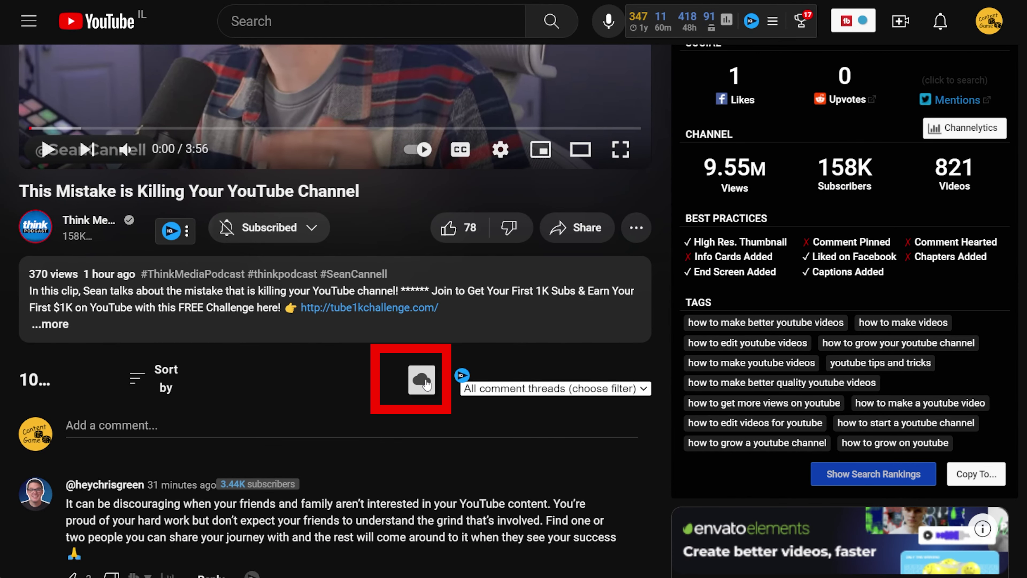
Step: Generate a comments word cloud, then show Canned Responses with Add as Comment Suggestion unchecked
left_click(422, 381)
left_click_drag(736, 140, 568, 25)
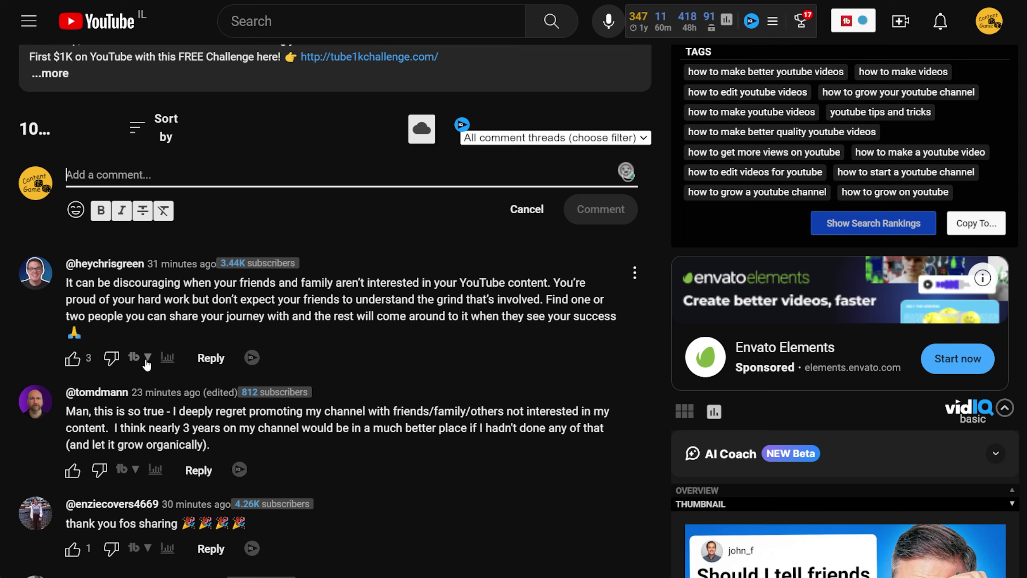
left_click(147, 358)
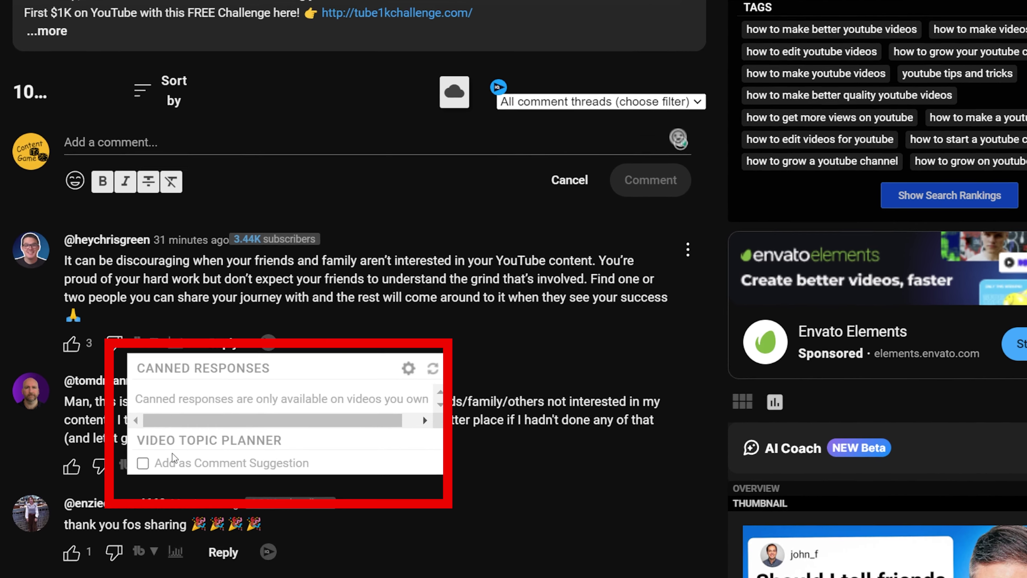
scroll(166, 445, "down", 3)
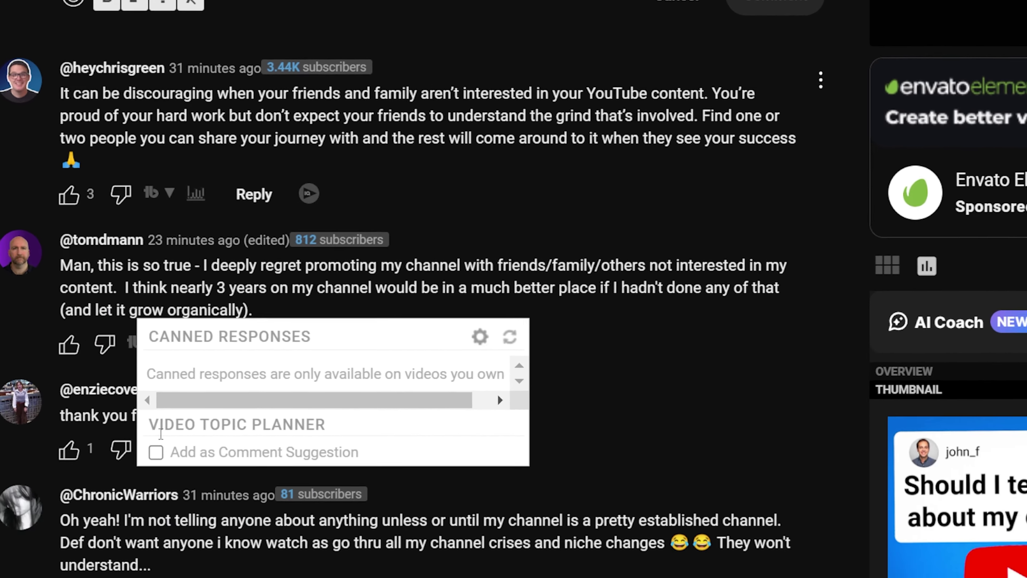
left_click(156, 453)
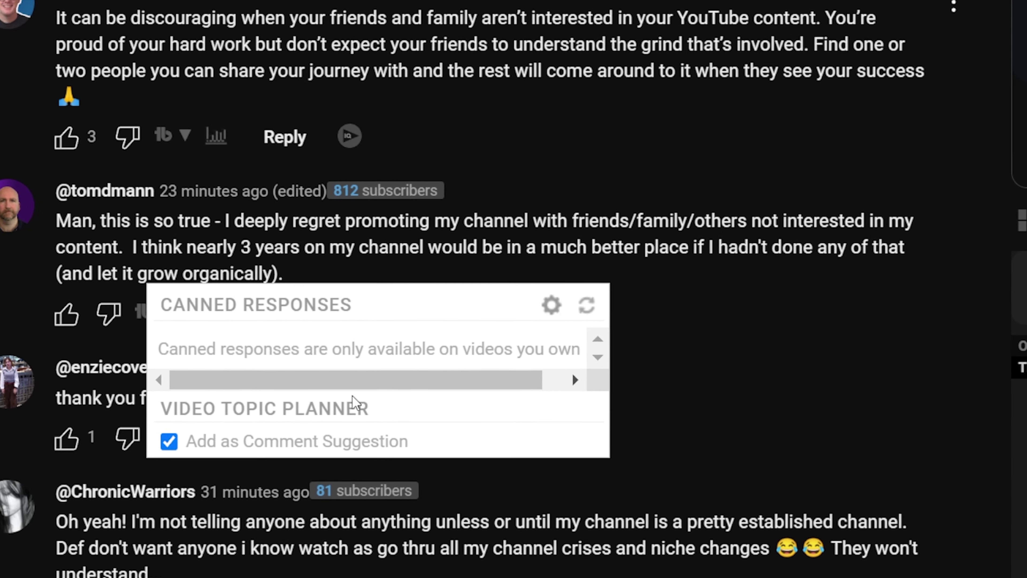
left_click(181, 432)
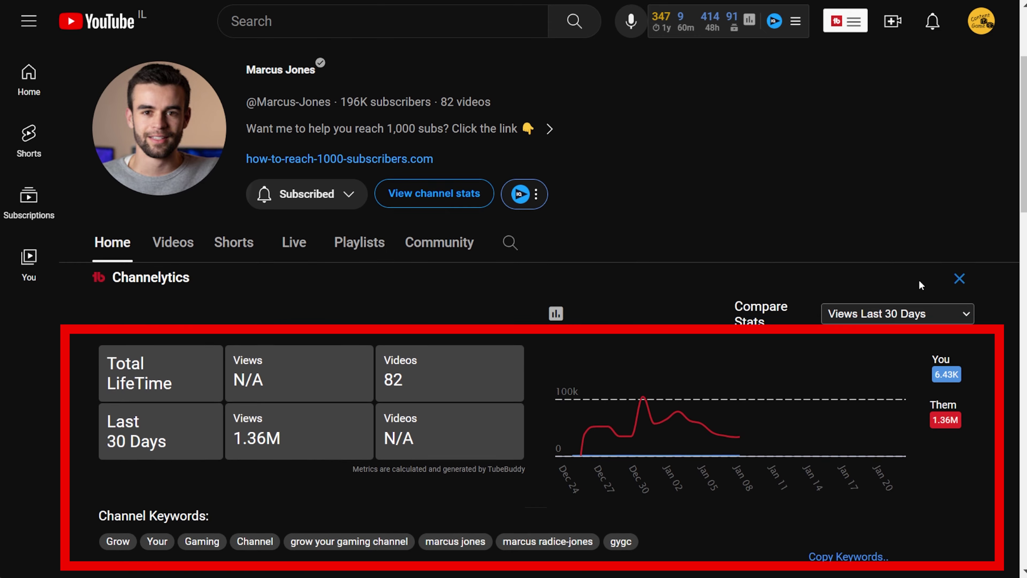
Step: Scroll down to the Channelytics keywords, views chart and channel ID
scroll(919, 280, "down", 4)
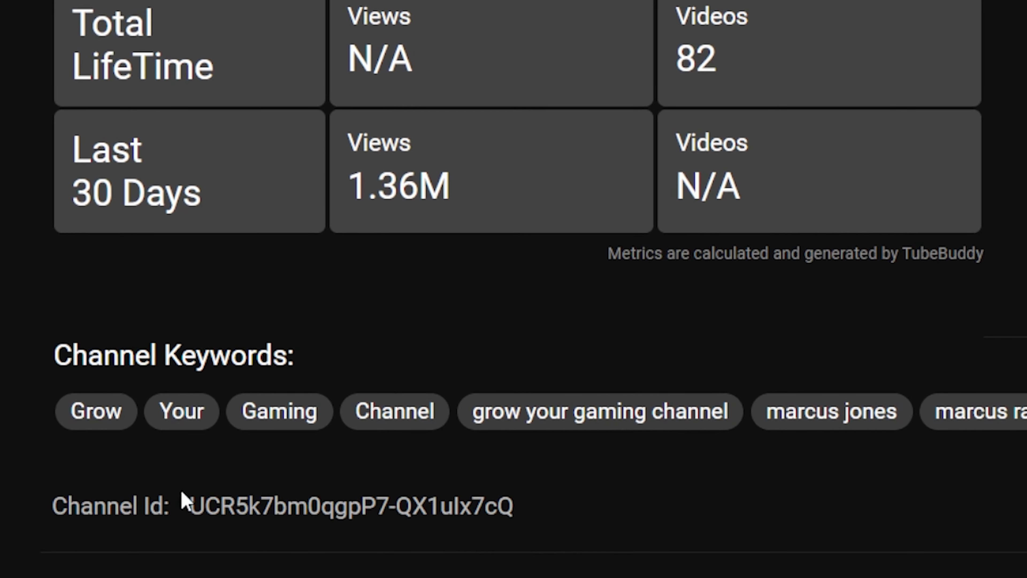
Step: Select the channel ID, then go to the YouTube Studio channel dashboard via TubeBuddy
left_click_drag(159, 500, 192, 502)
left_click_drag(259, 511, 511, 519)
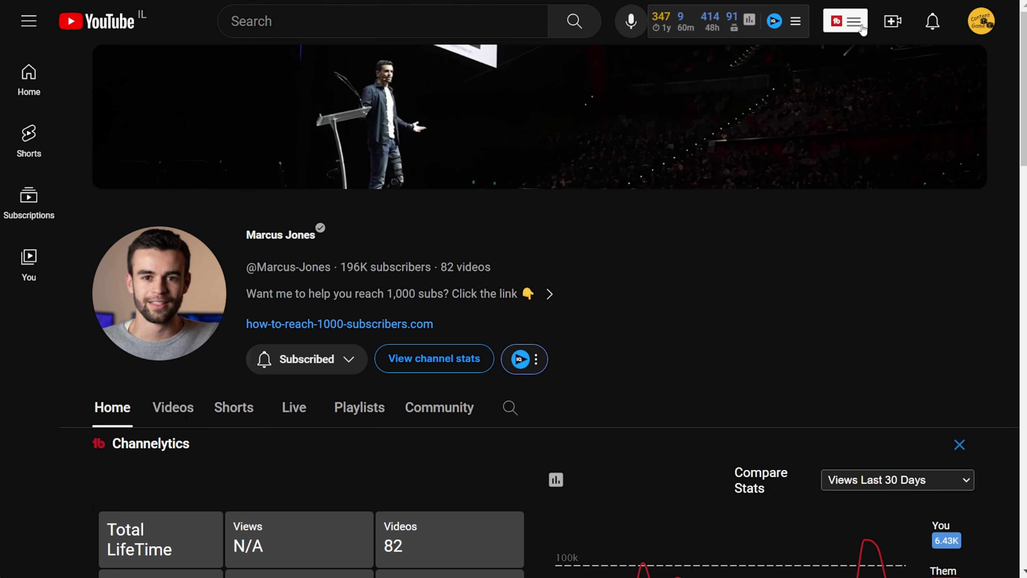
left_click(845, 21)
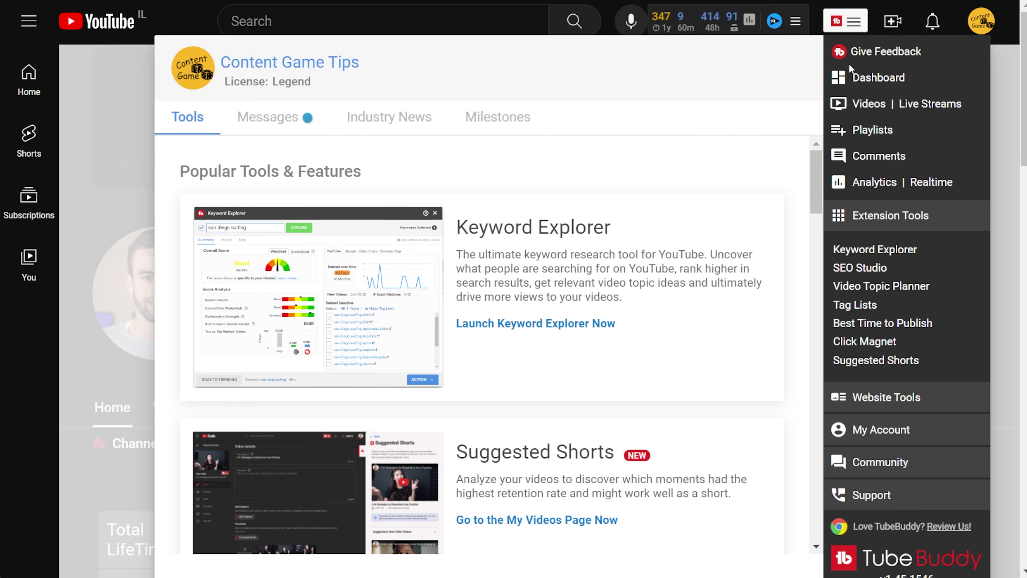
left_click(863, 78)
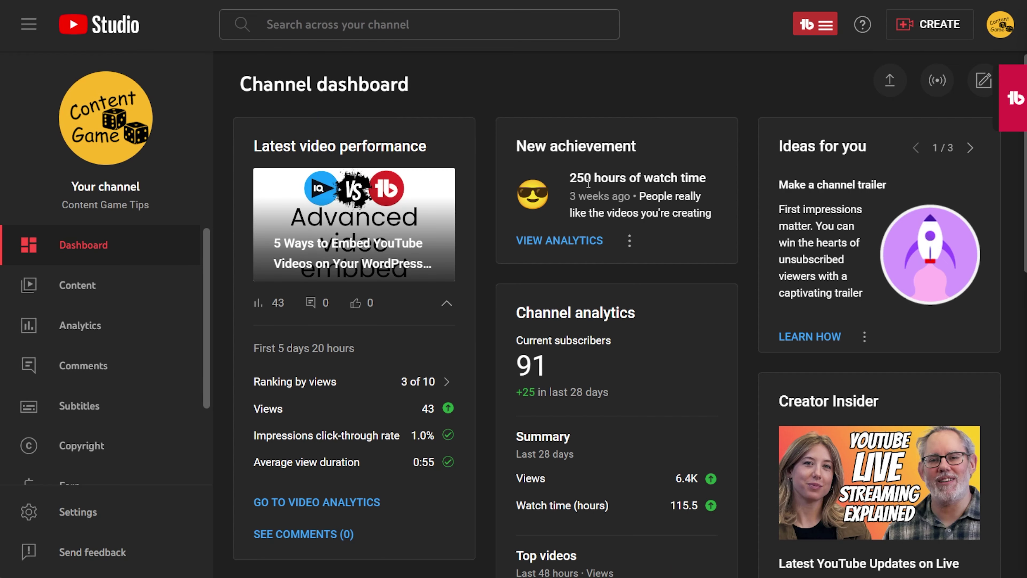
Step: Preview the TubeBuddy menu and the pink Toolbox side panel, then close both
left_click(807, 29)
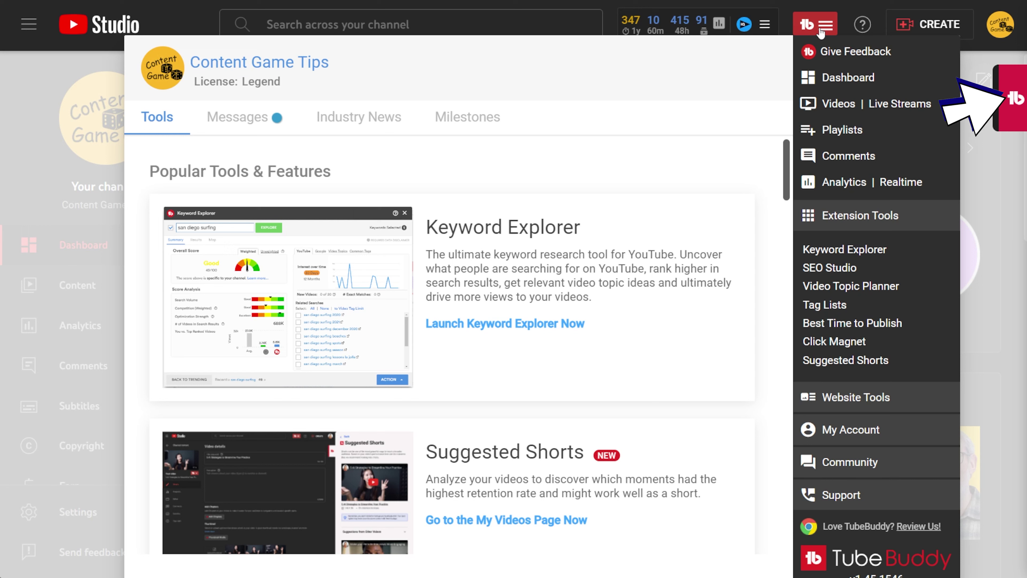
left_click(821, 32)
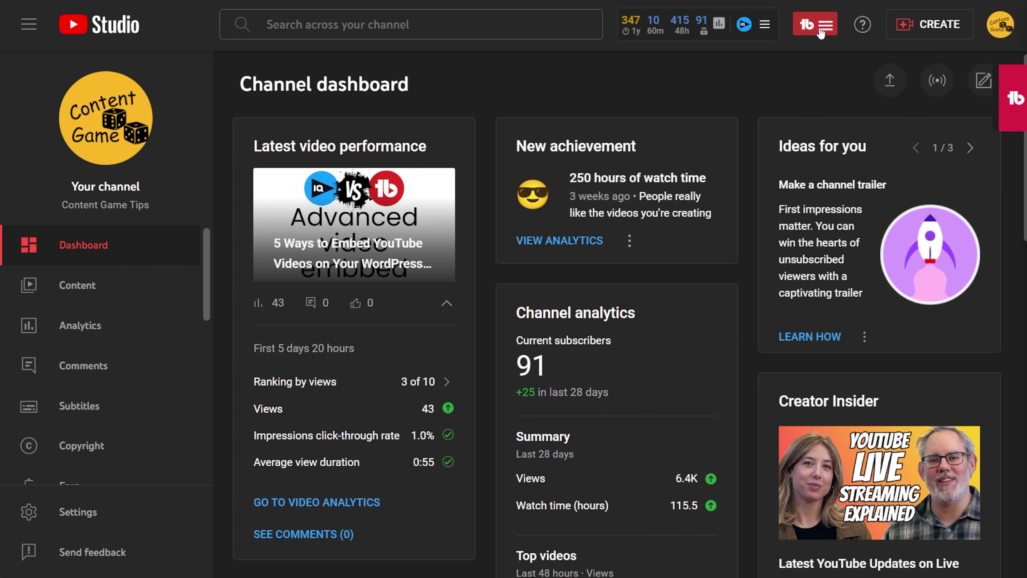
left_click(1012, 99)
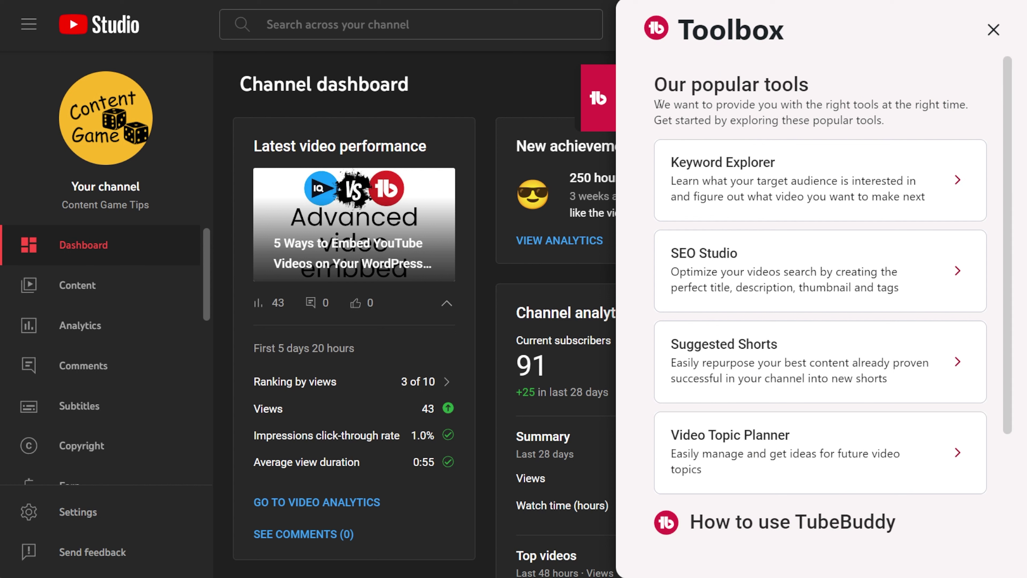
left_click(598, 103)
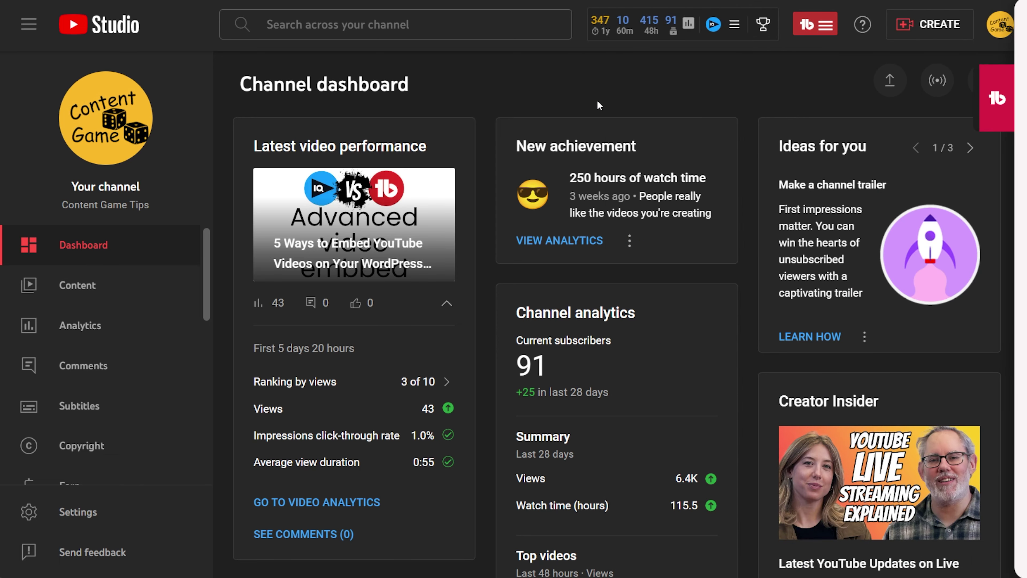
Step: Go to the channel's content list, open and close Bulk & Misc Tools, and scroll the videos
left_click(190, 287)
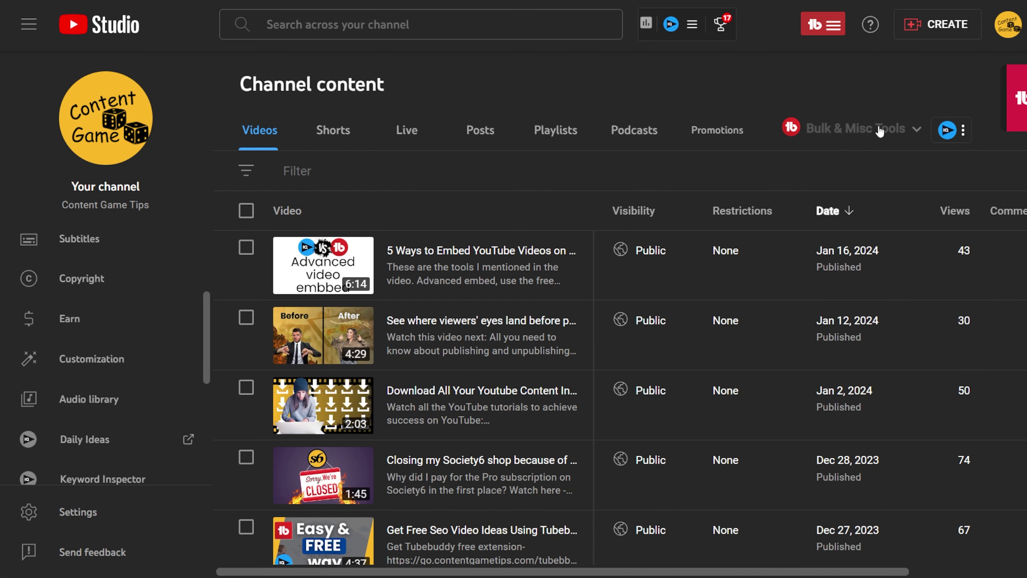
left_click(879, 132)
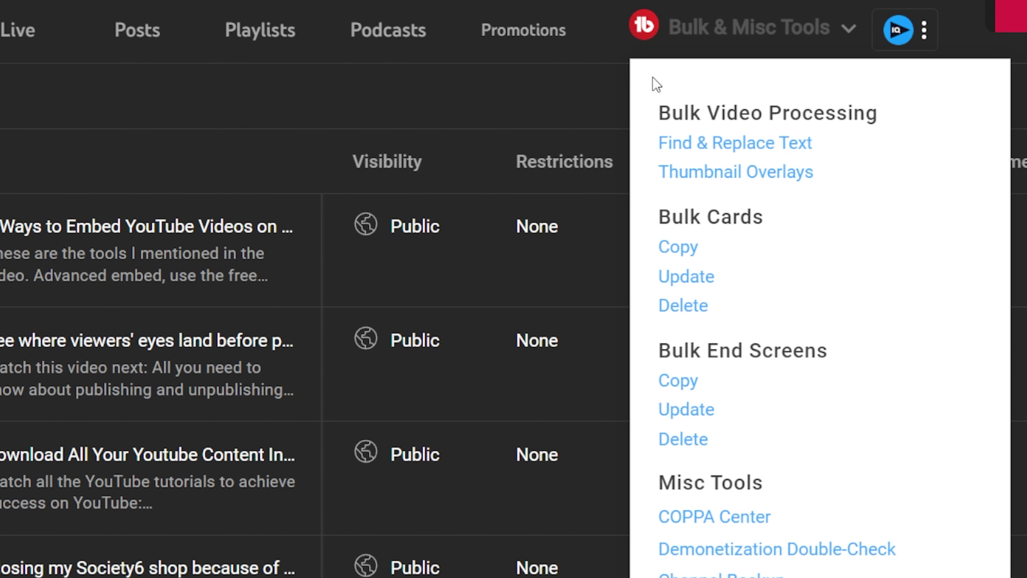
left_click(775, 28)
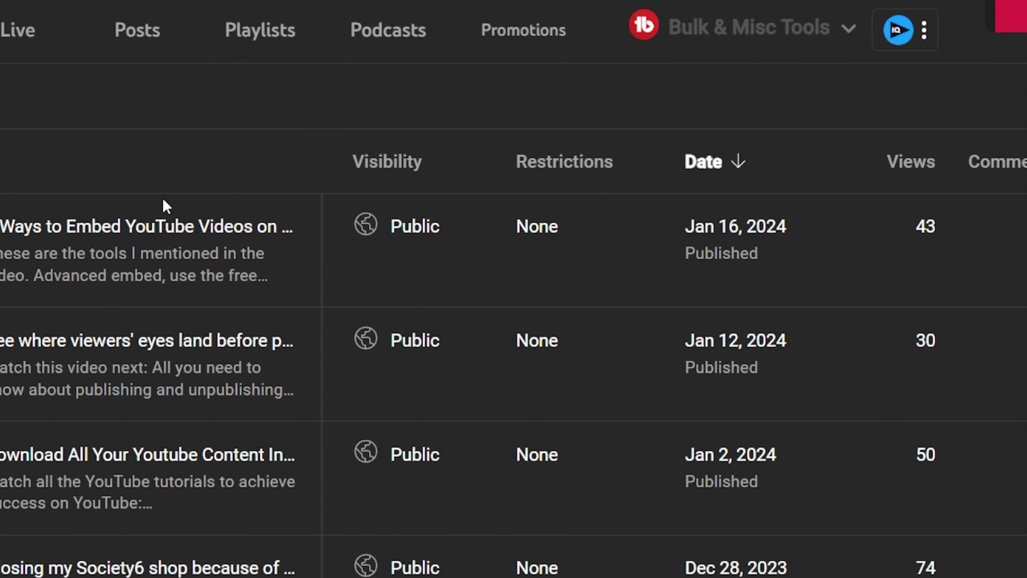
mouse_move(247, 298)
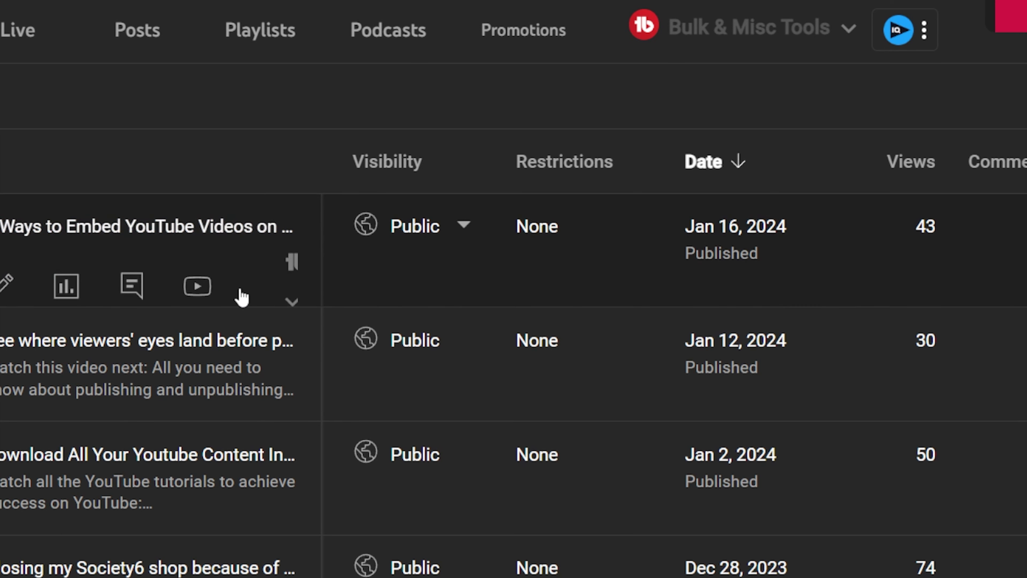
scroll(290, 301, "down", 2)
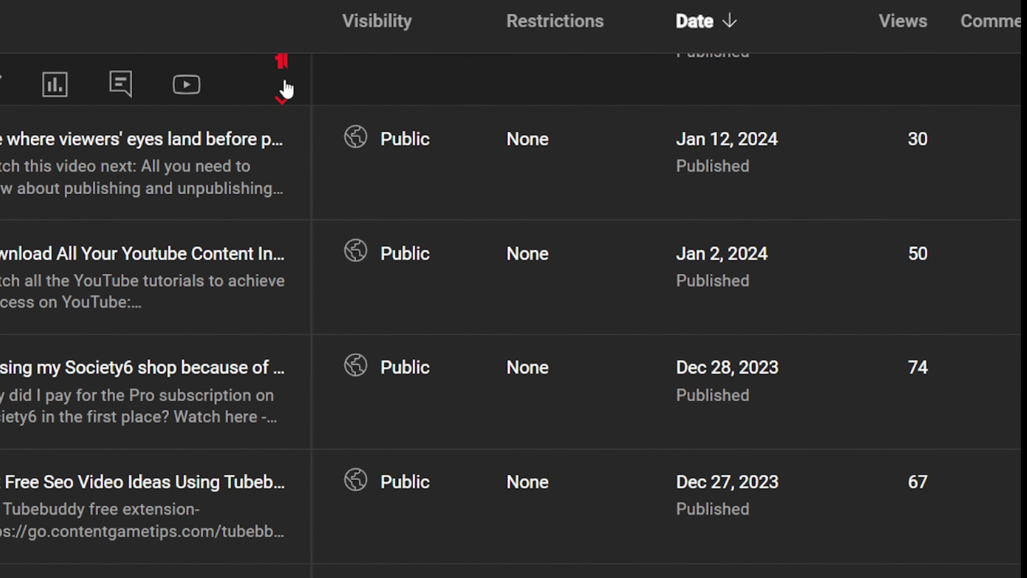
Step: Open the first video's TubeBuddy panel and browse its Launch Pad, Quick Links, Info and Notes tabs
left_click(298, 93)
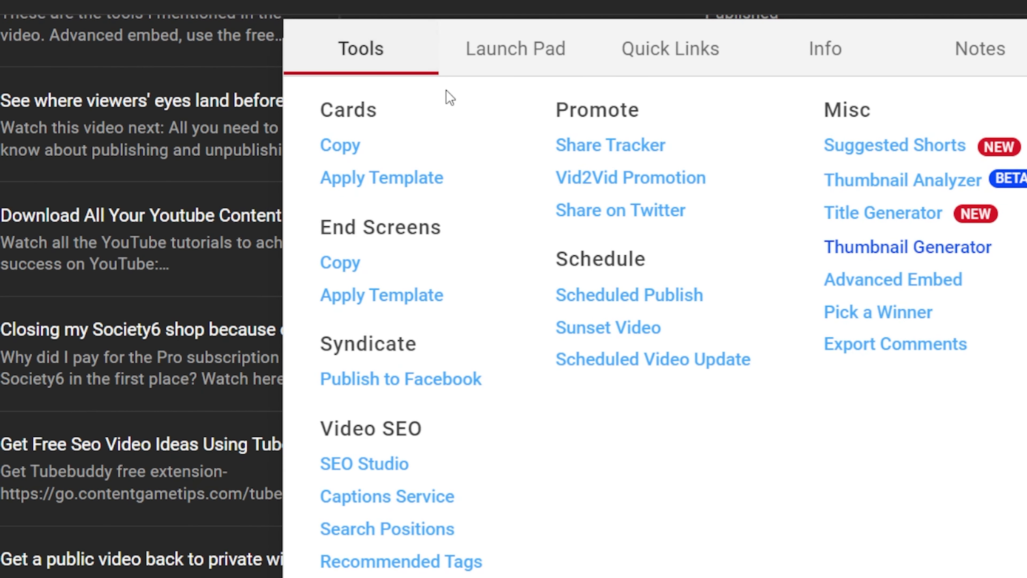
left_click(516, 61)
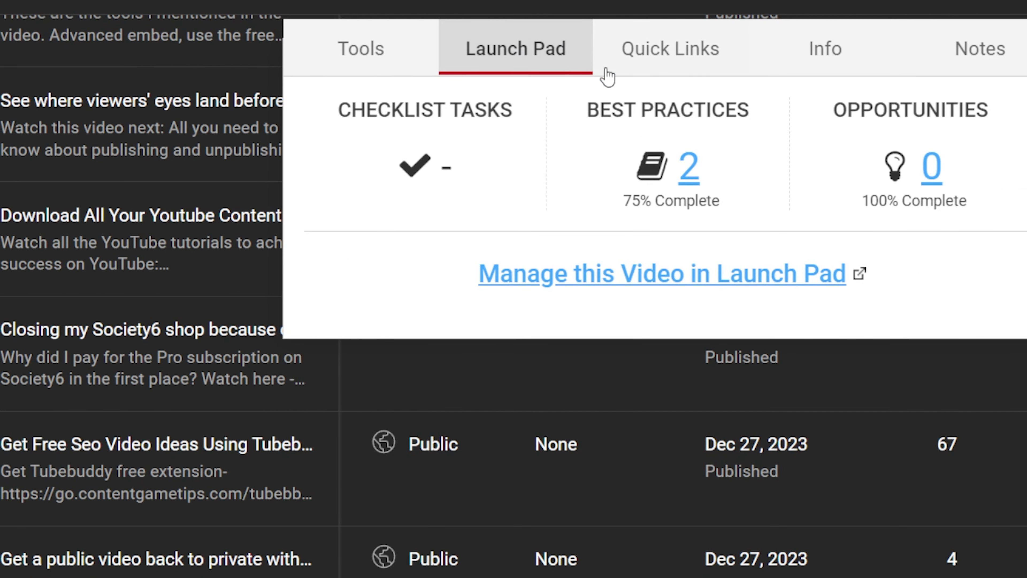
left_click(691, 61)
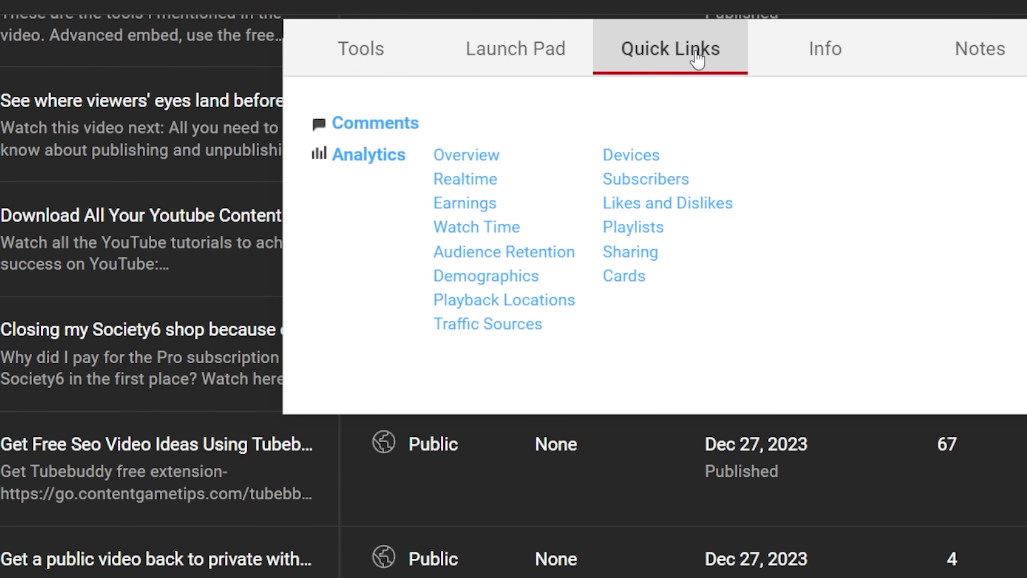
left_click(818, 52)
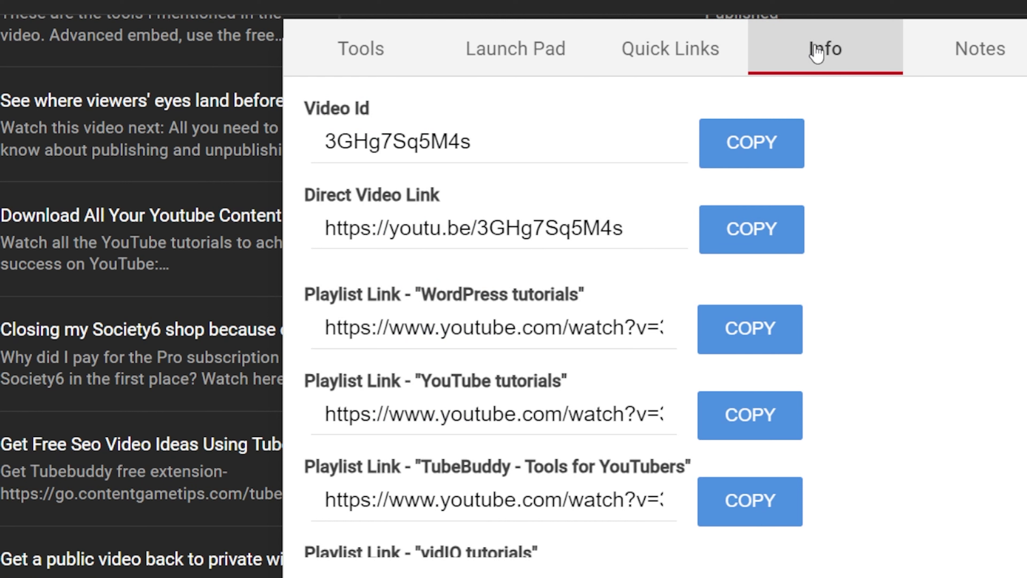
left_click(970, 63)
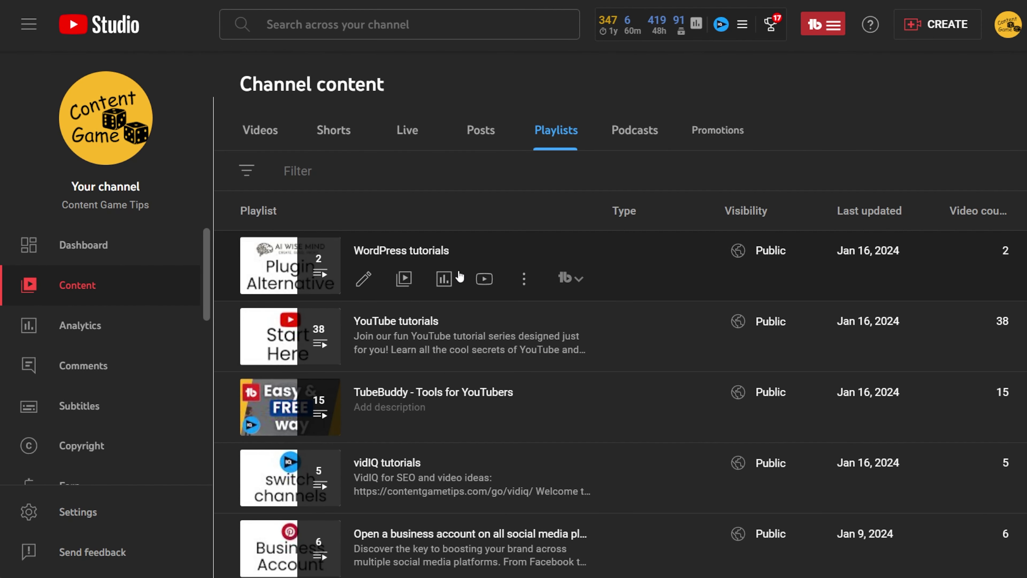
Step: Open TubeBuddy actions for the WordPress tutorials playlist, leaving privacy unchanged and viewing the ordering choices
left_click(566, 278)
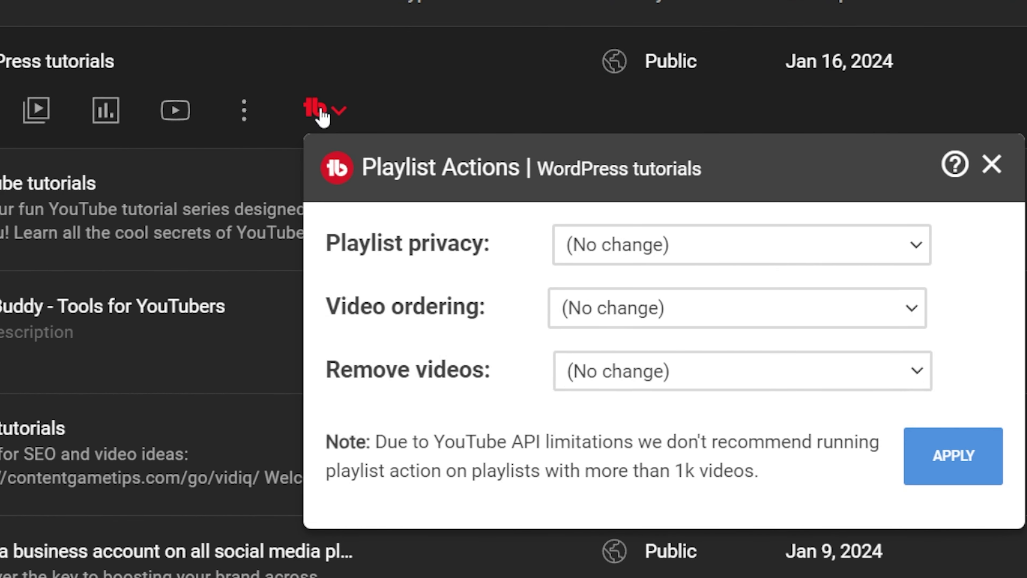
left_click(663, 249)
left_click(665, 253)
left_click(663, 312)
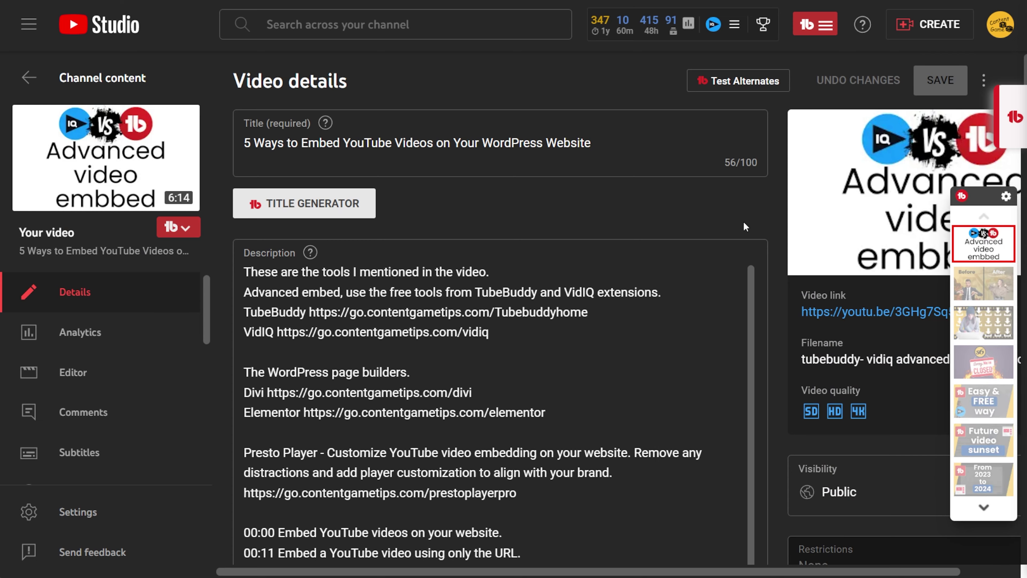
Step: Browse the TubeBuddy Toolbox feature list, then close it
left_click(1015, 118)
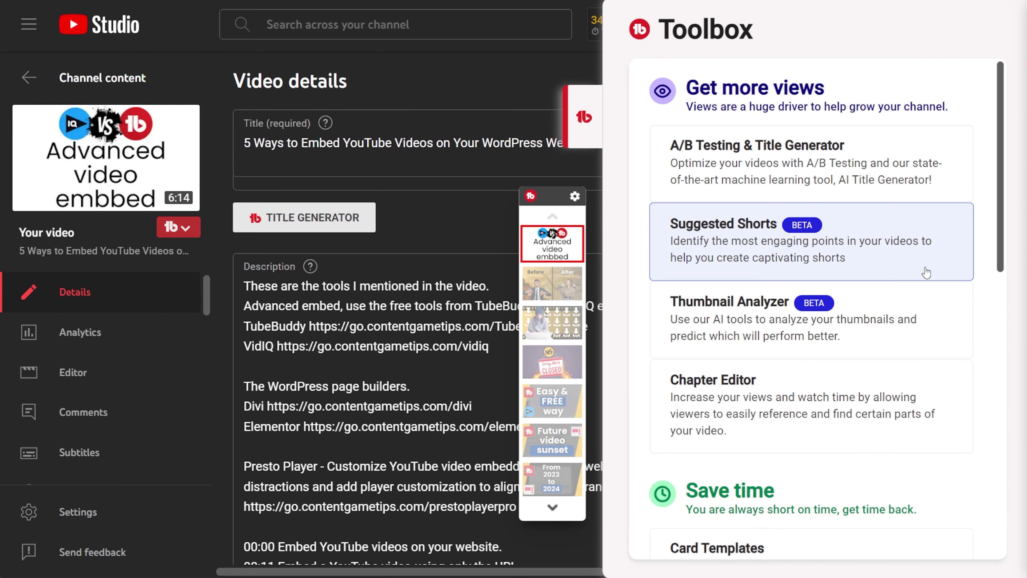
scroll(884, 305, "down", 1)
scroll(885, 304, "down", 8)
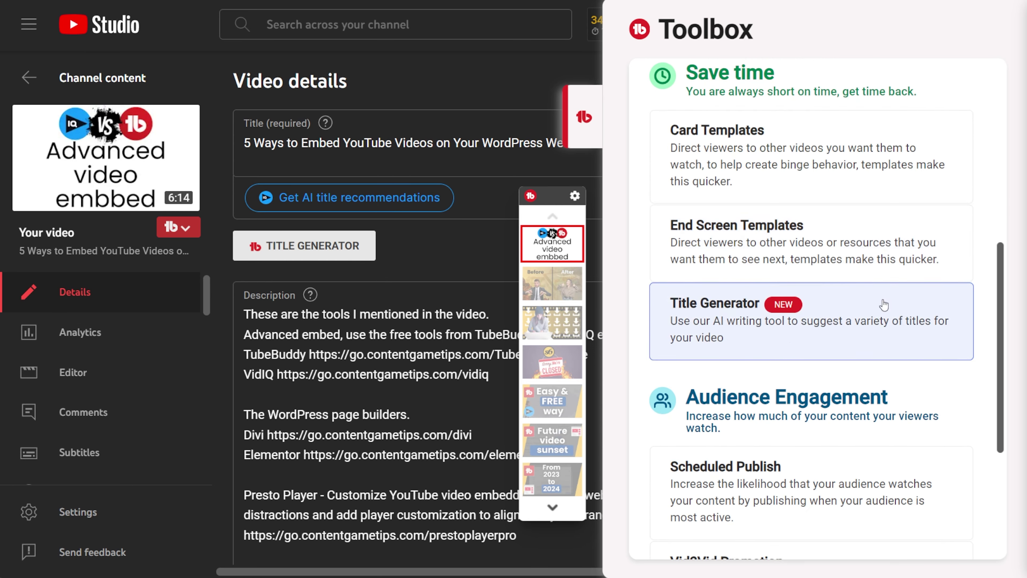
scroll(884, 304, "down", 5)
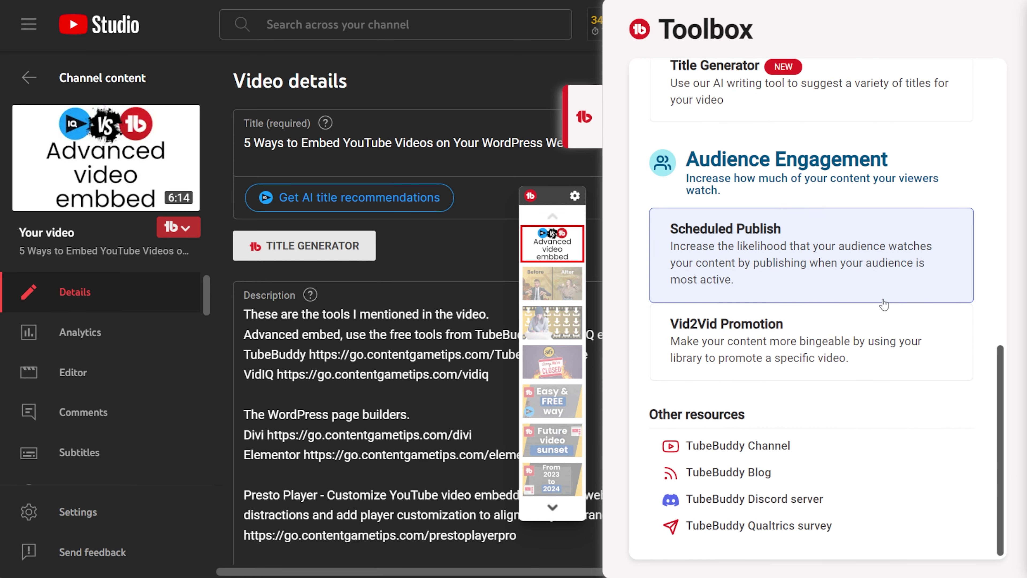
scroll(884, 305, "up", 3)
left_click(884, 301)
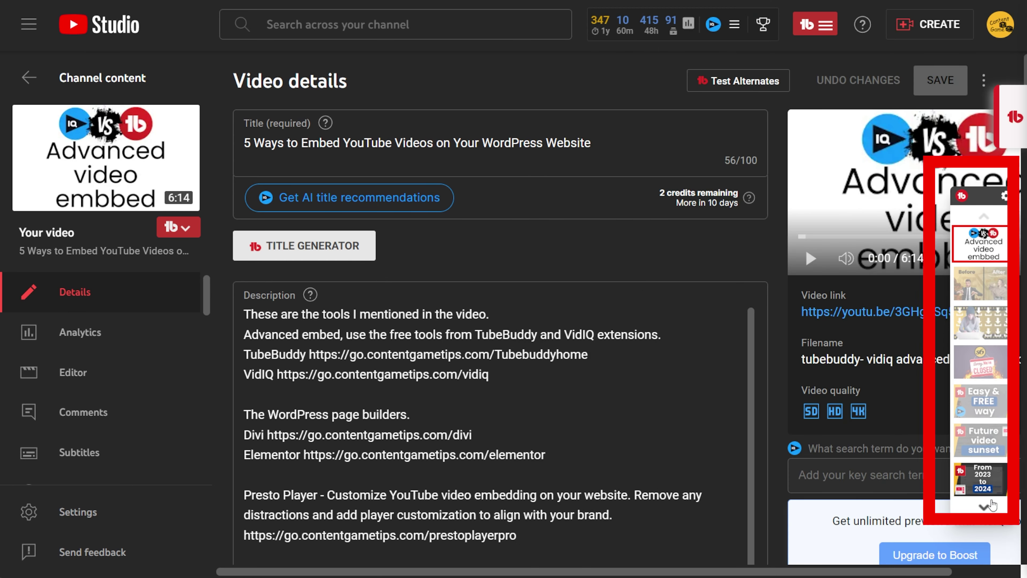
Step: Page through the Quick-Edit thumbnail sets and open the publishing-and-unpublishing video's TubeBuddy options
left_click(987, 507)
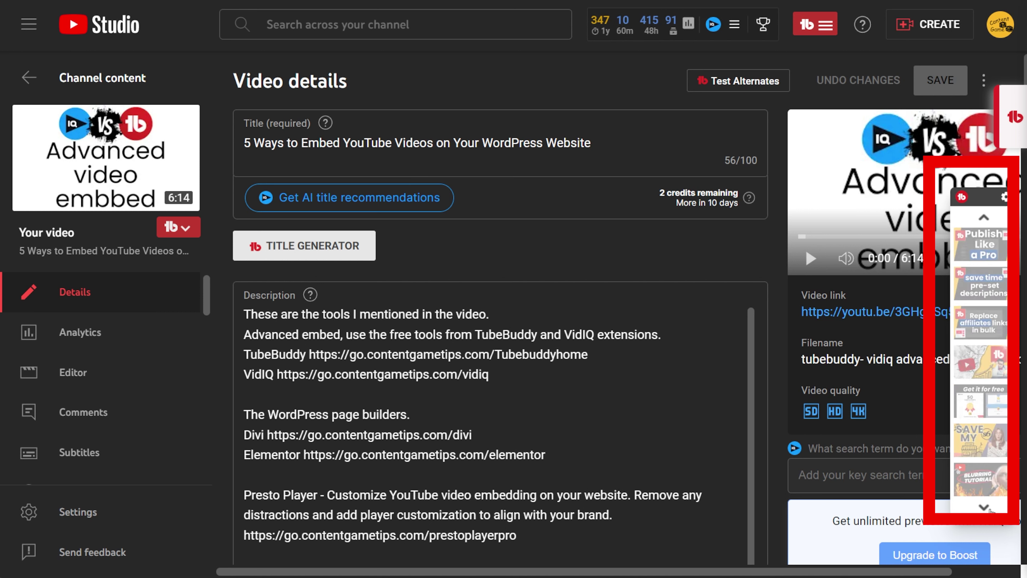
left_click(985, 508)
left_click(987, 509)
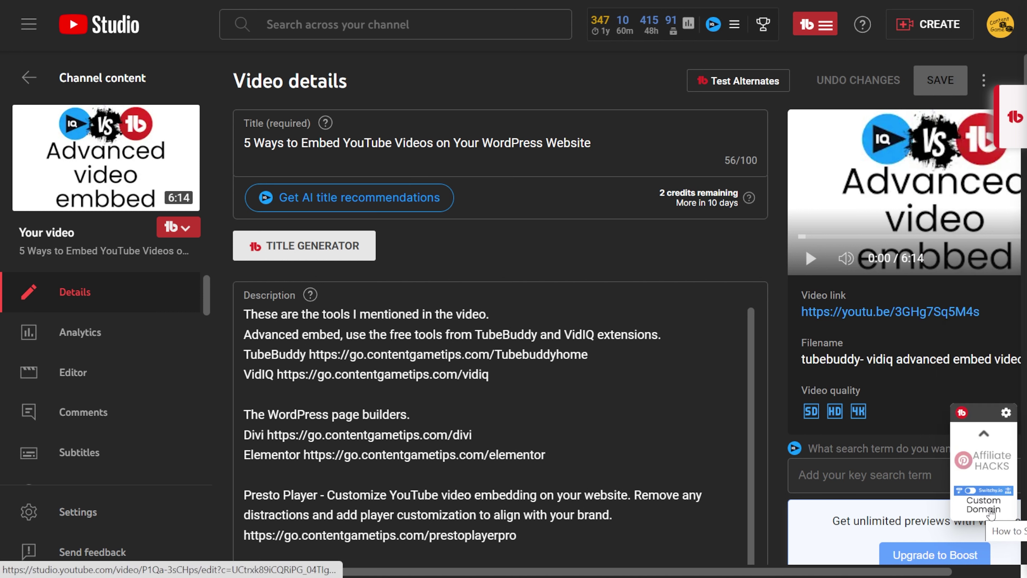
left_click(984, 434)
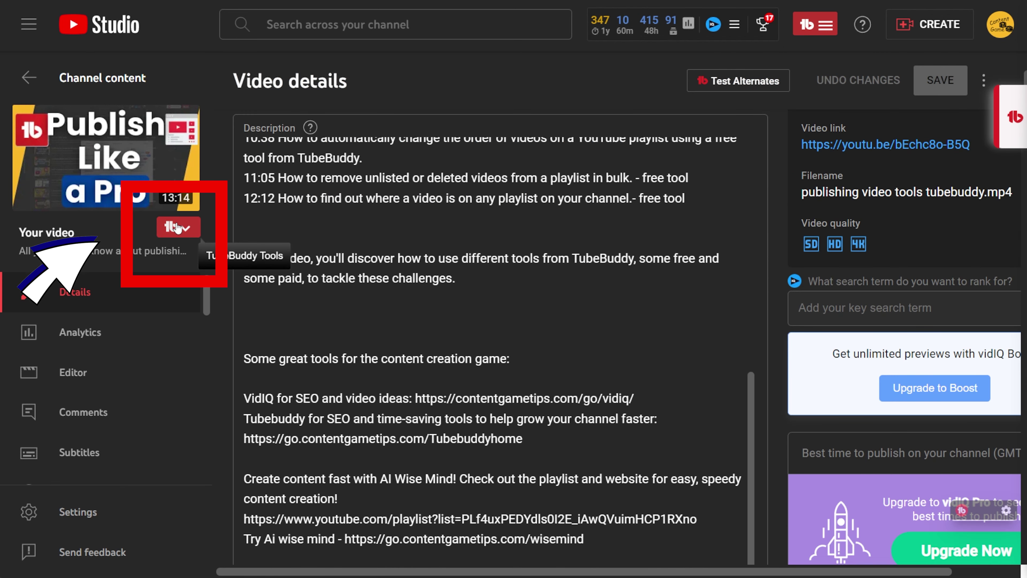
left_click(177, 228)
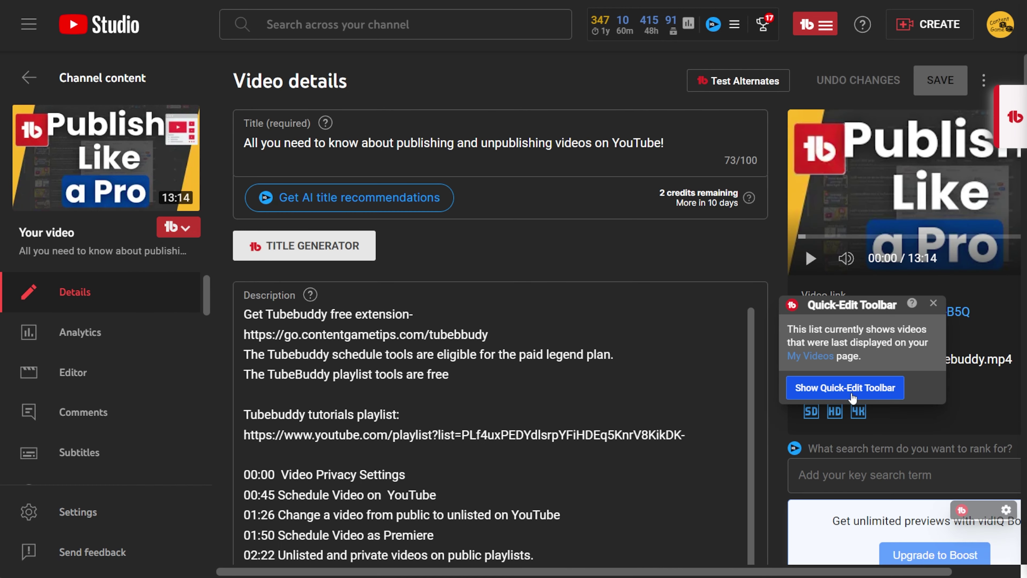
Step: Toggle the Quick-Edit thumbnail toolbar on, check its settings, and hide it again
left_click(846, 388)
left_click(1007, 197)
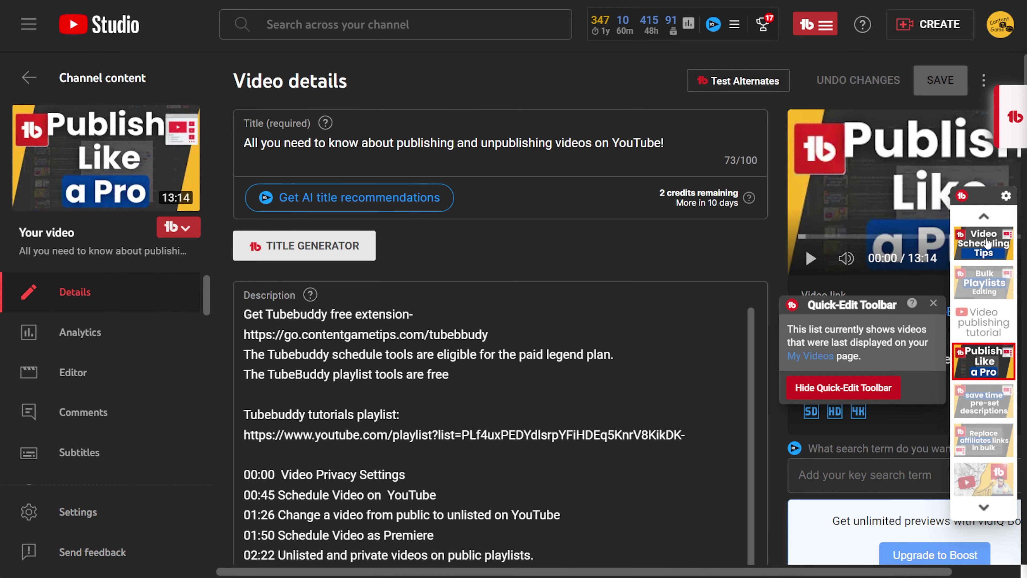
left_click(867, 386)
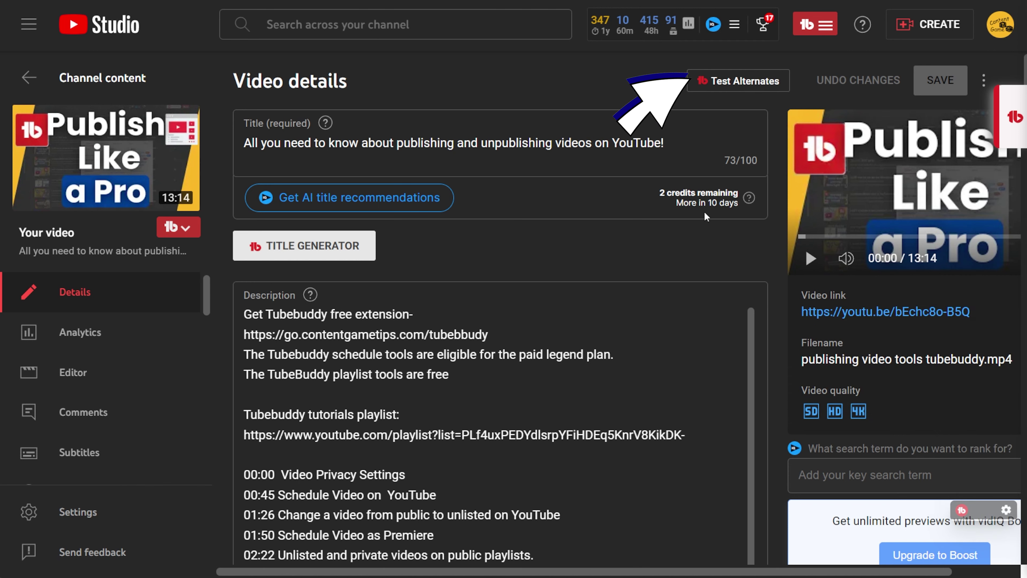
Step: Set up an A/B test of alternate thumbnails and advance to test timing
left_click(739, 82)
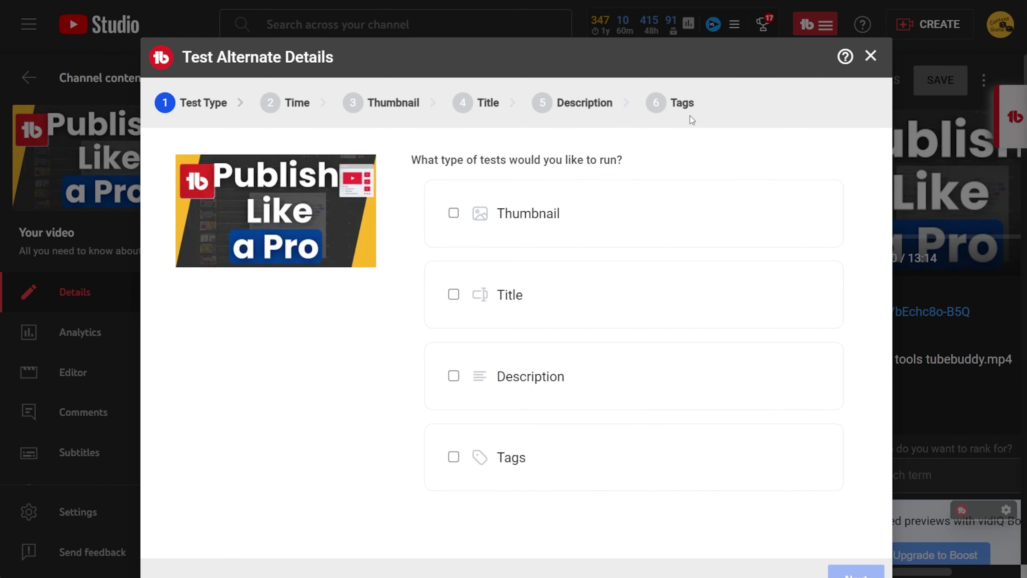
left_click(468, 233)
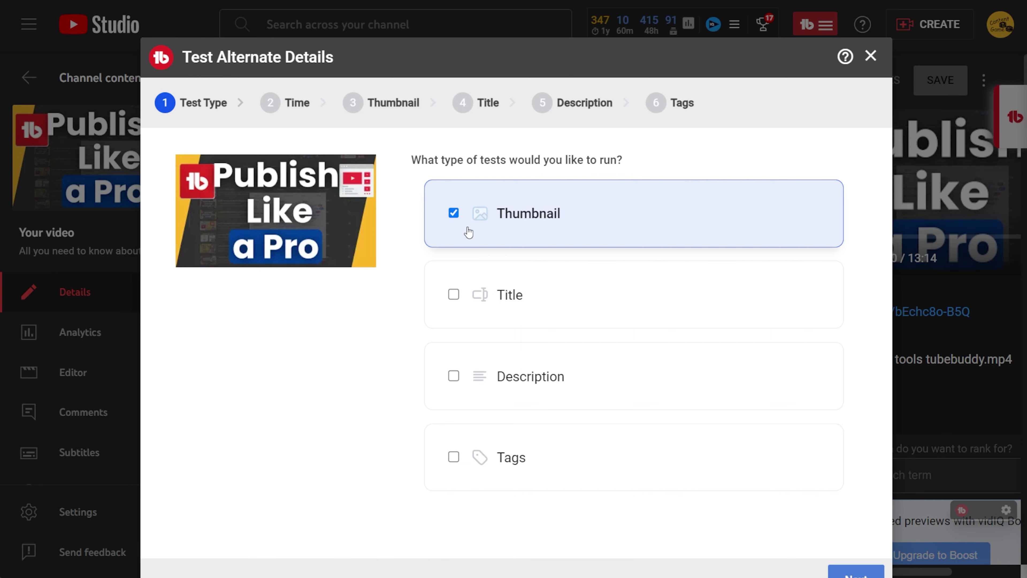
left_click(850, 574)
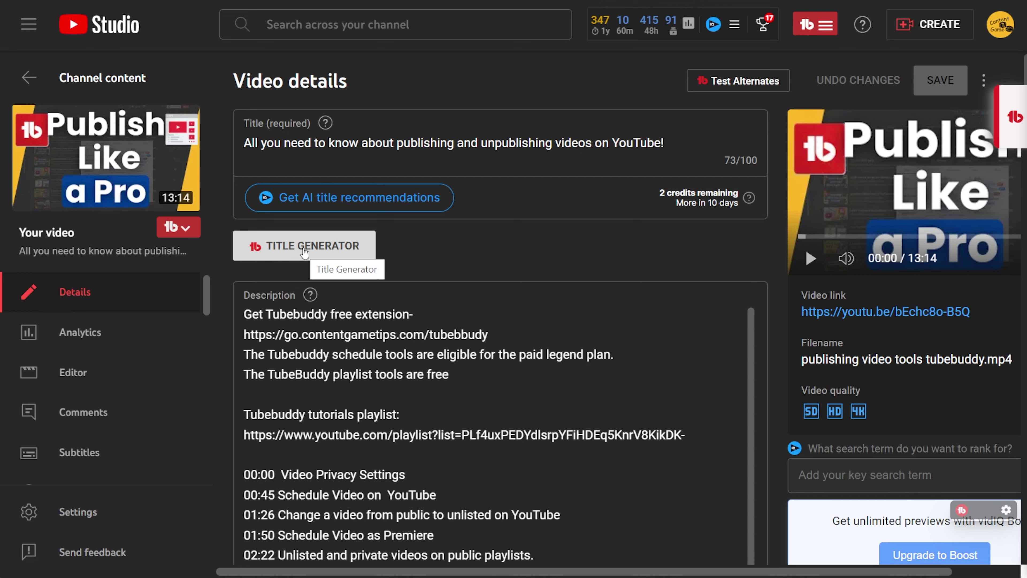
Step: Generate AI title ideas with the Title Generator, then scroll down the details page
left_click(320, 246)
left_click(819, 234)
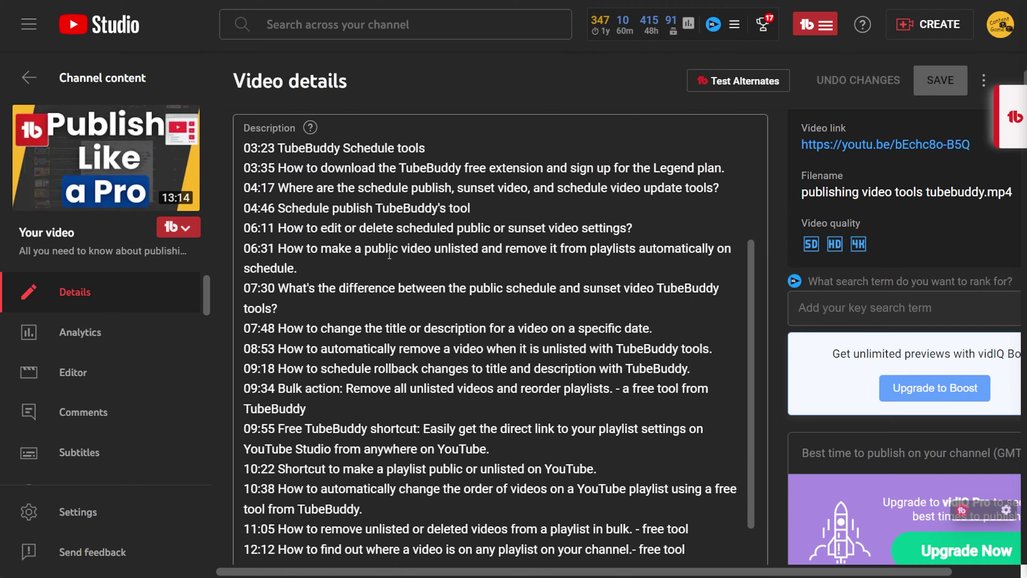
scroll(347, 236, "down", 15)
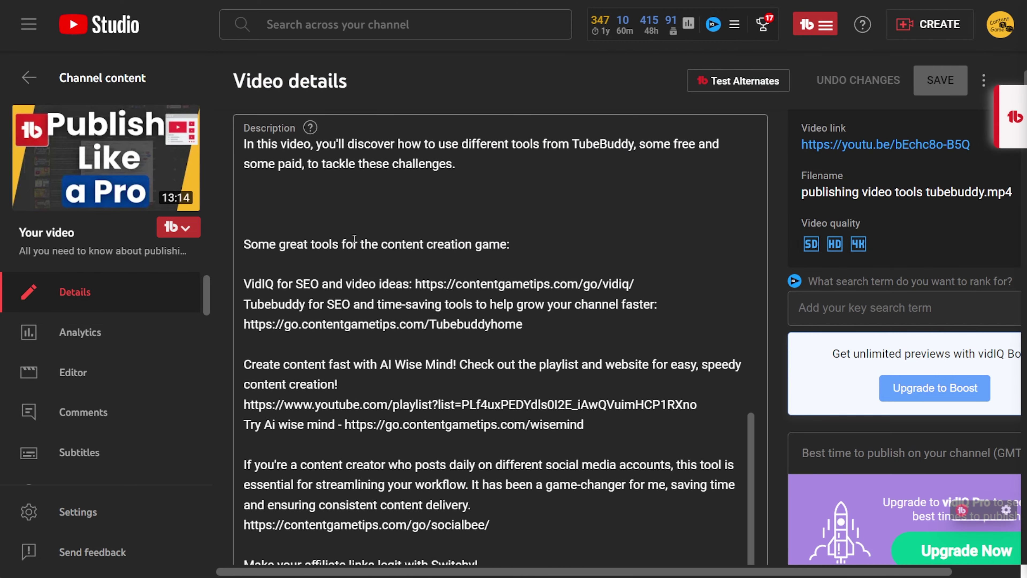
scroll(347, 236, "down", 15)
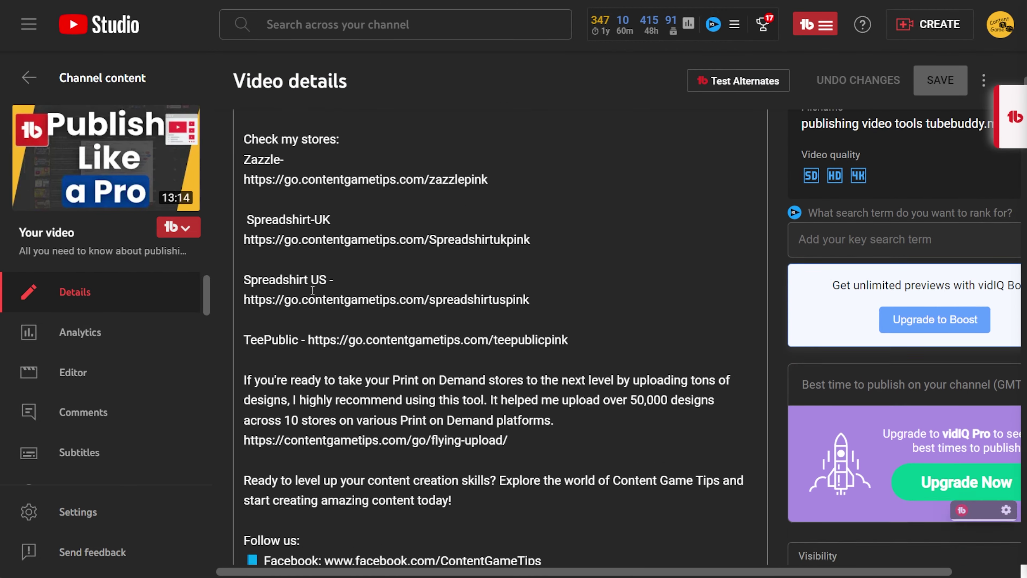
scroll(262, 311, "down", 12)
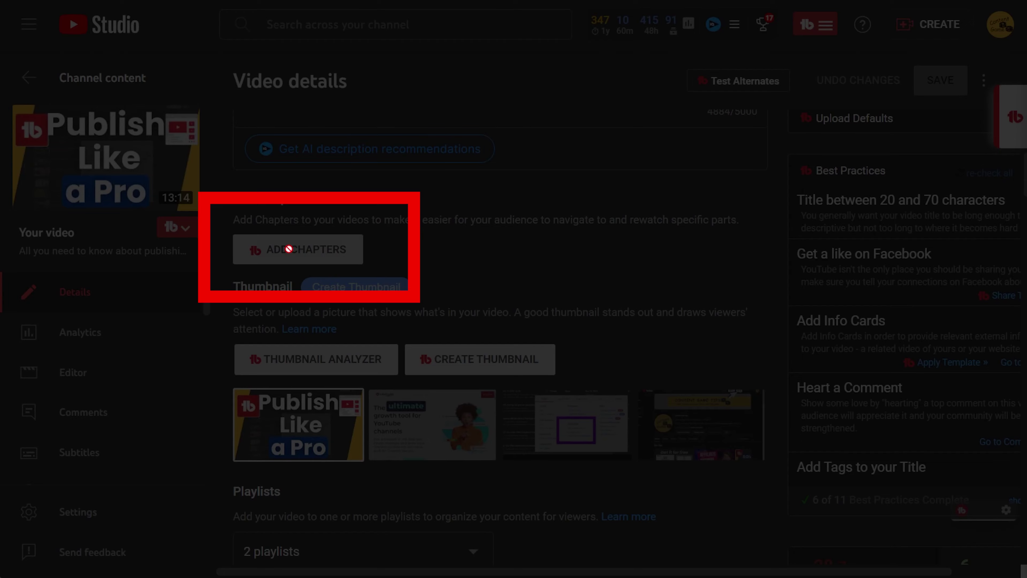
Step: Open the Chapter Editor, reposition it, pause its preview, and close it
left_click(289, 249)
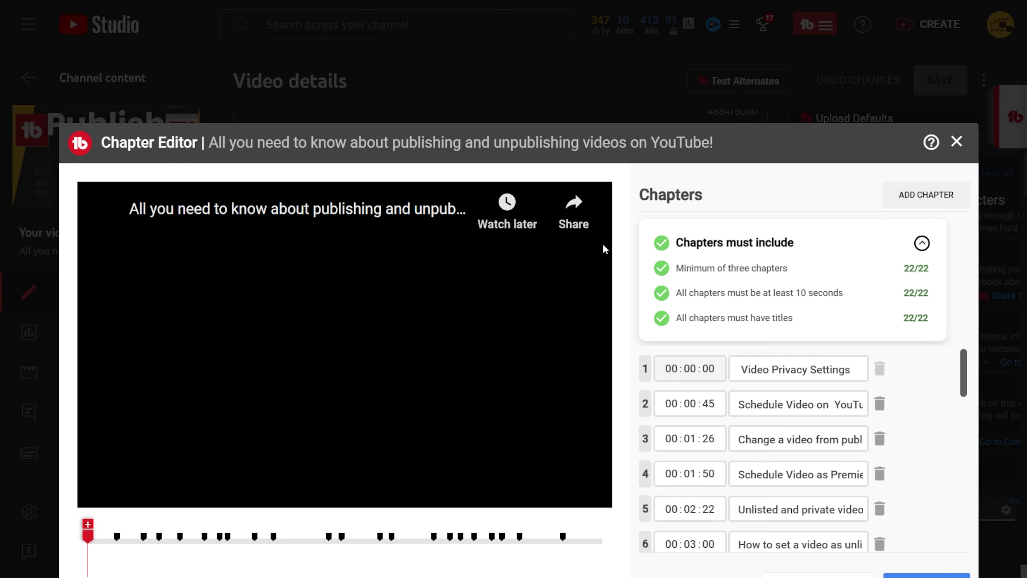
left_click_drag(598, 98, 664, 28)
left_click(173, 421)
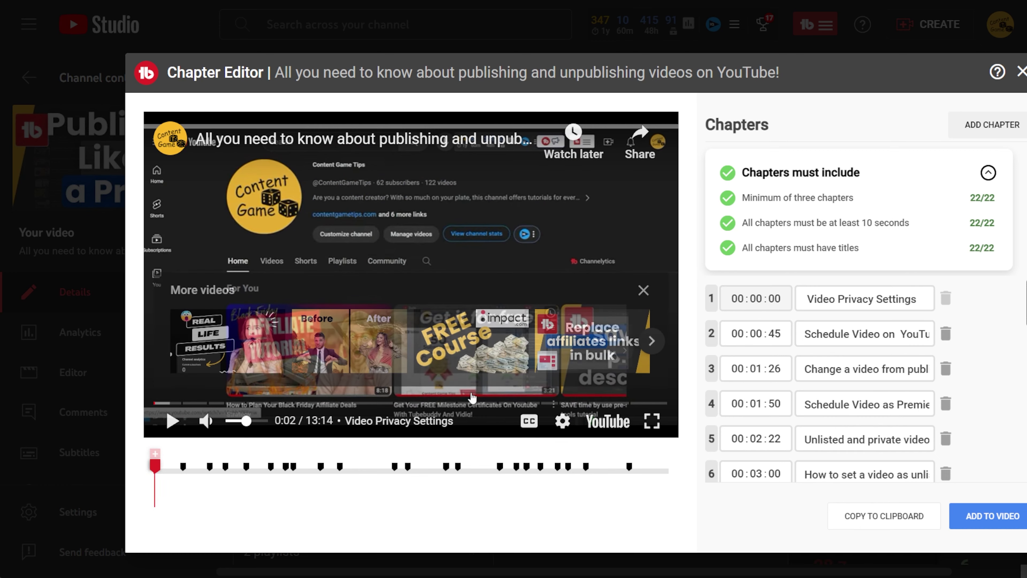
key("Escape")
Step: Add a 'Great video' text layer in lime green with a dark outline to the thumbnail
left_click(332, 368)
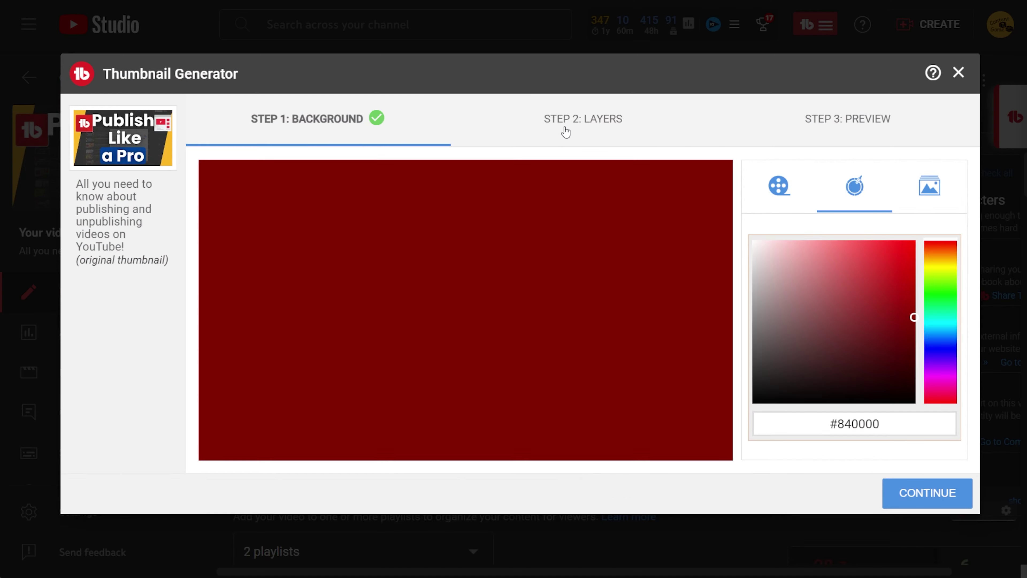
left_click(562, 131)
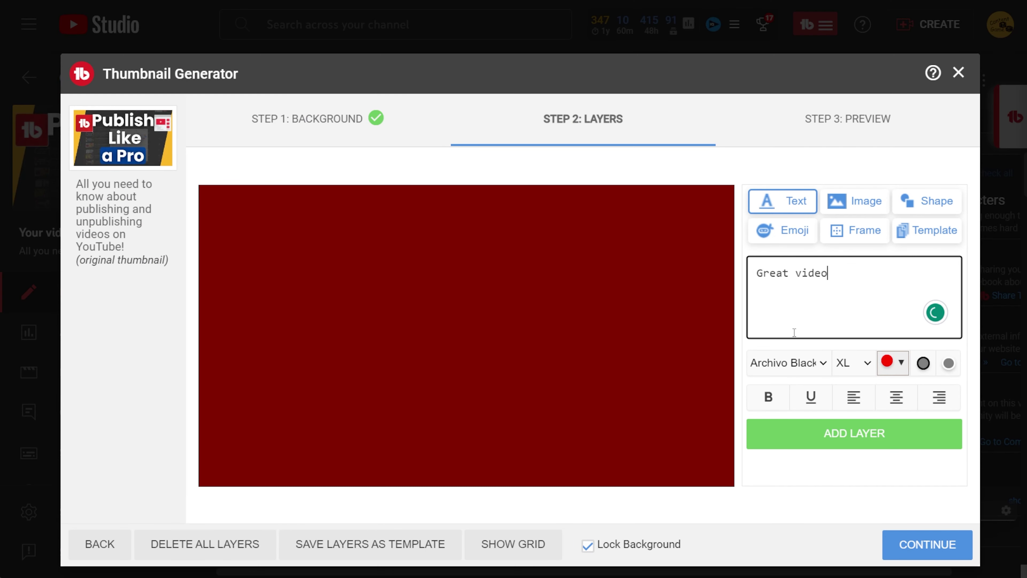
left_click(855, 433)
left_click(890, 363)
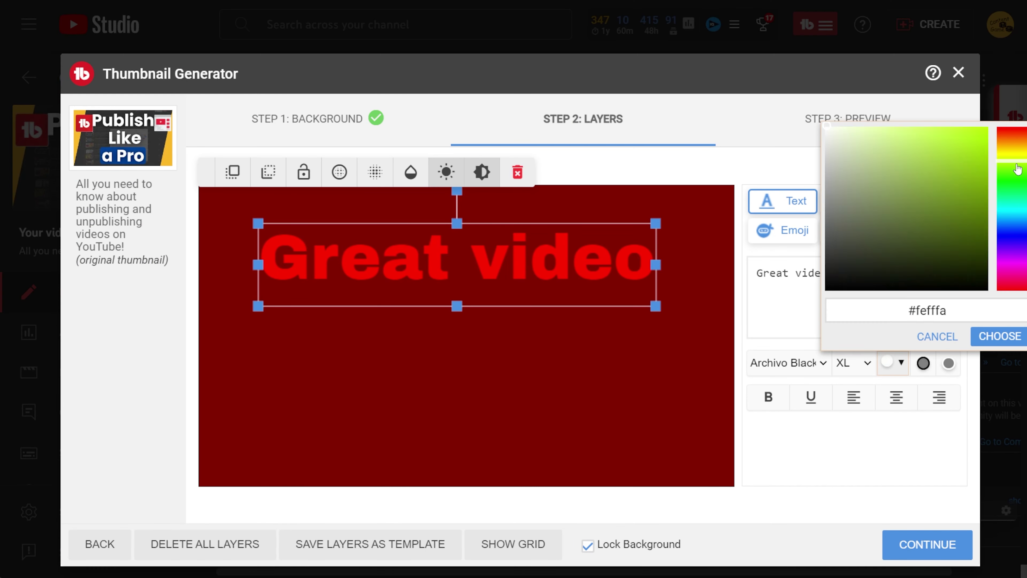
left_click_drag(982, 232, 972, 202)
left_click(535, 432)
left_click(924, 363)
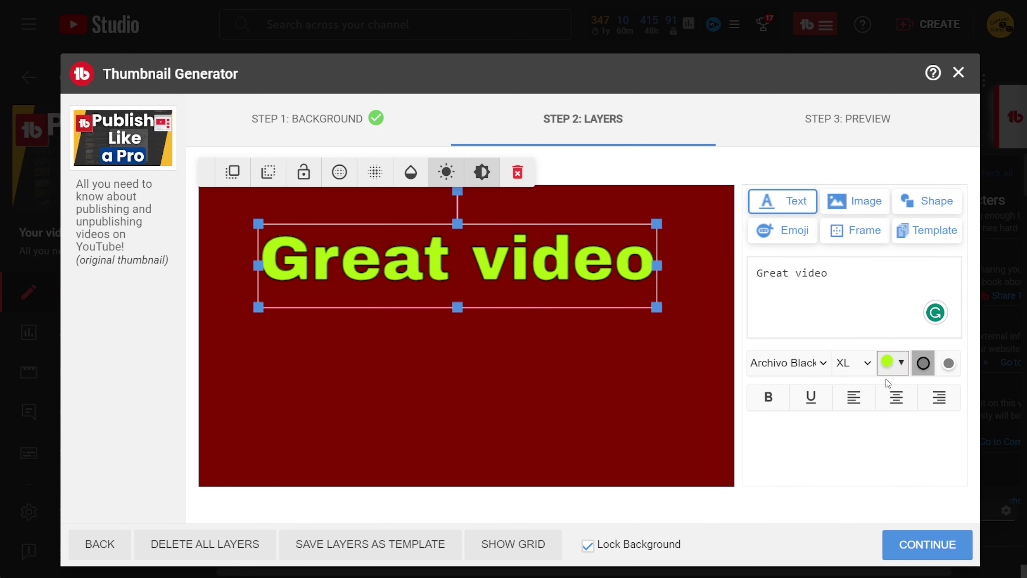
left_click(395, 170)
left_click(857, 202)
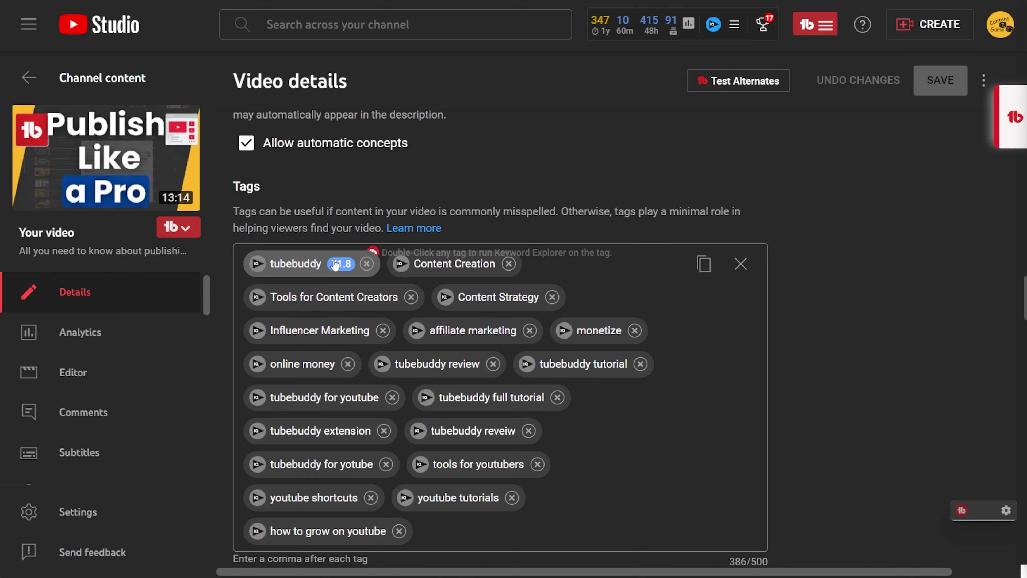
Step: Check Keyword Explorer stats for the Content Creation tag, comparing weighted and unweighted scores
scroll(372, 266, "down", 4)
scroll(403, 304, "up", 5)
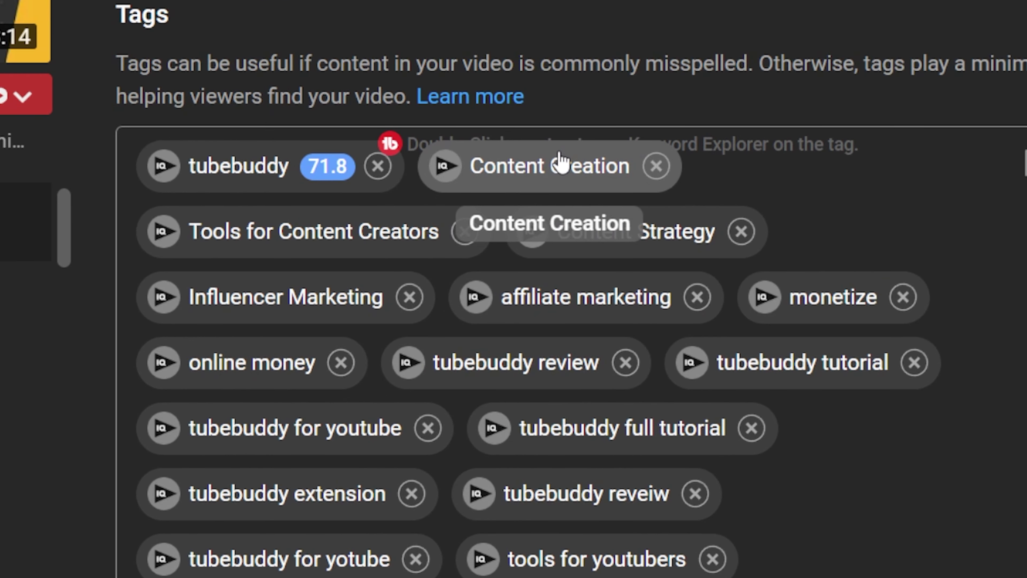
double_click(561, 164)
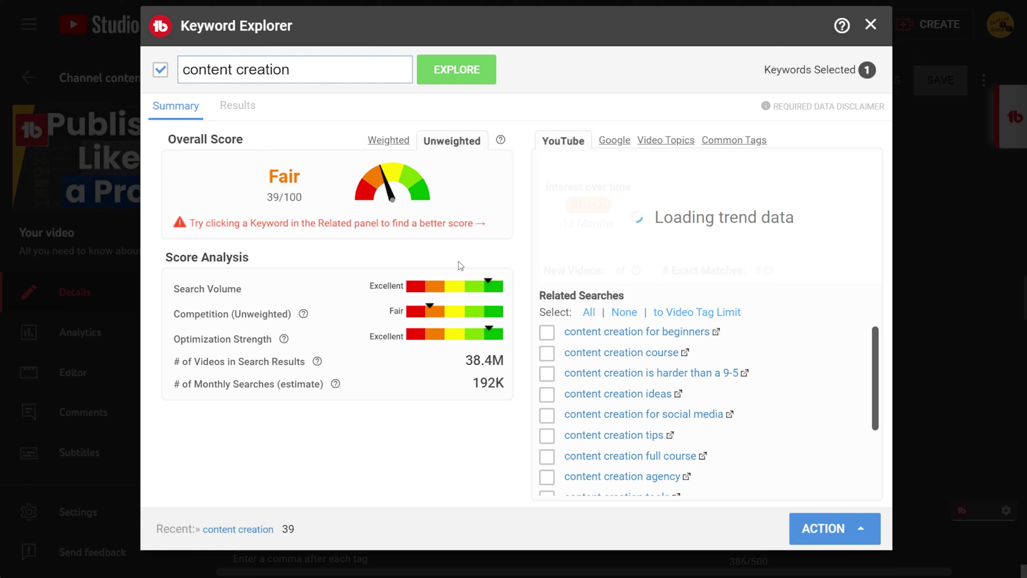
left_click(389, 141)
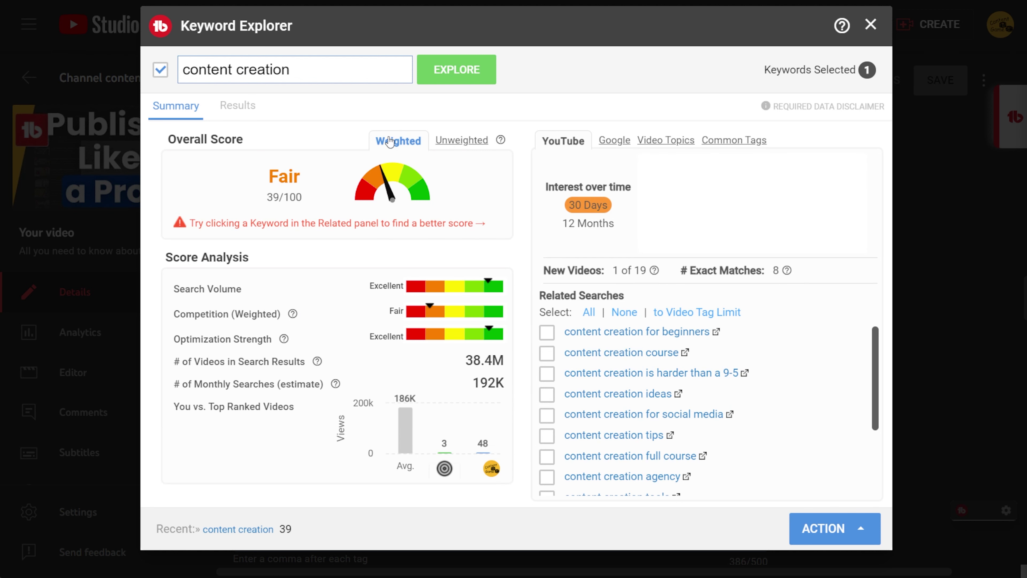
left_click(451, 141)
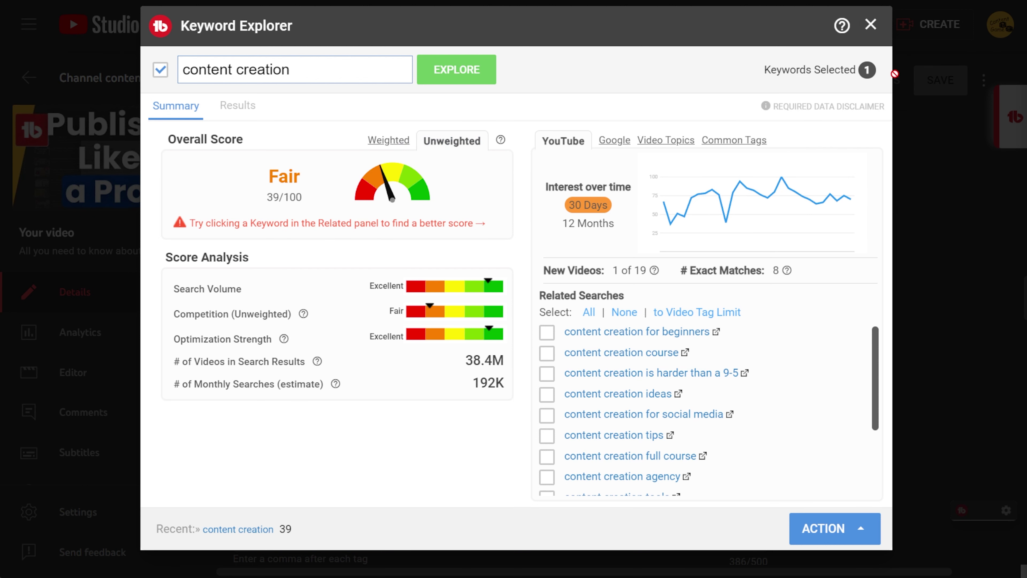
left_click(871, 24)
Step: Scroll down to Tag Tools and bring up the translator for the video's tags
scroll(443, 516, "down", 8)
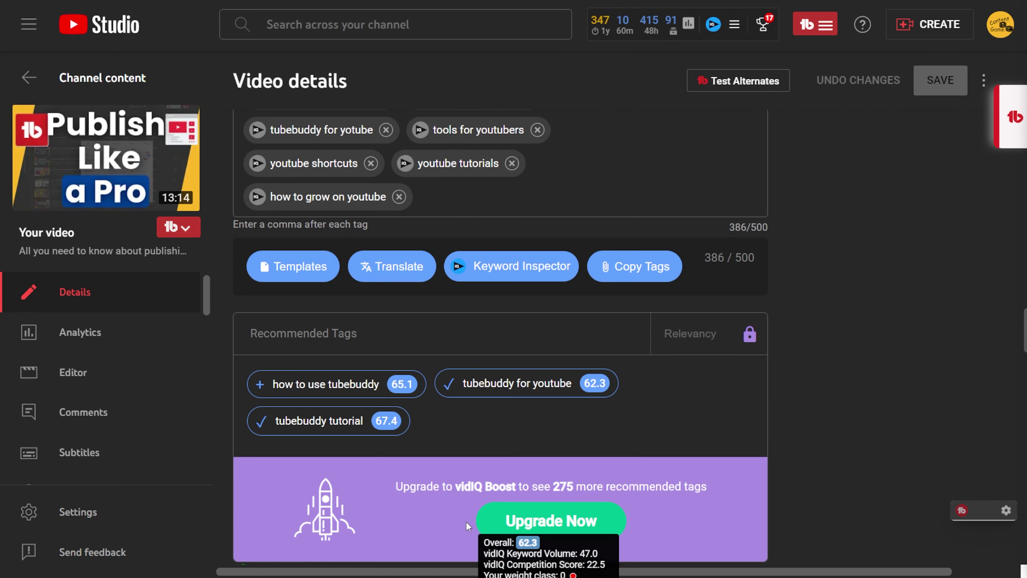
scroll(467, 522, "down", 8)
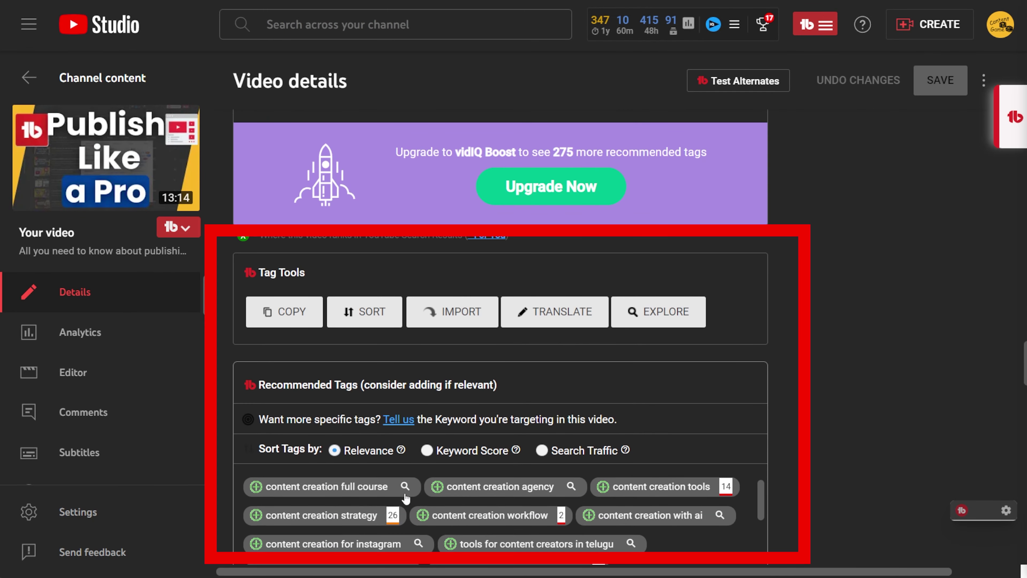
scroll(285, 314, "down", 6)
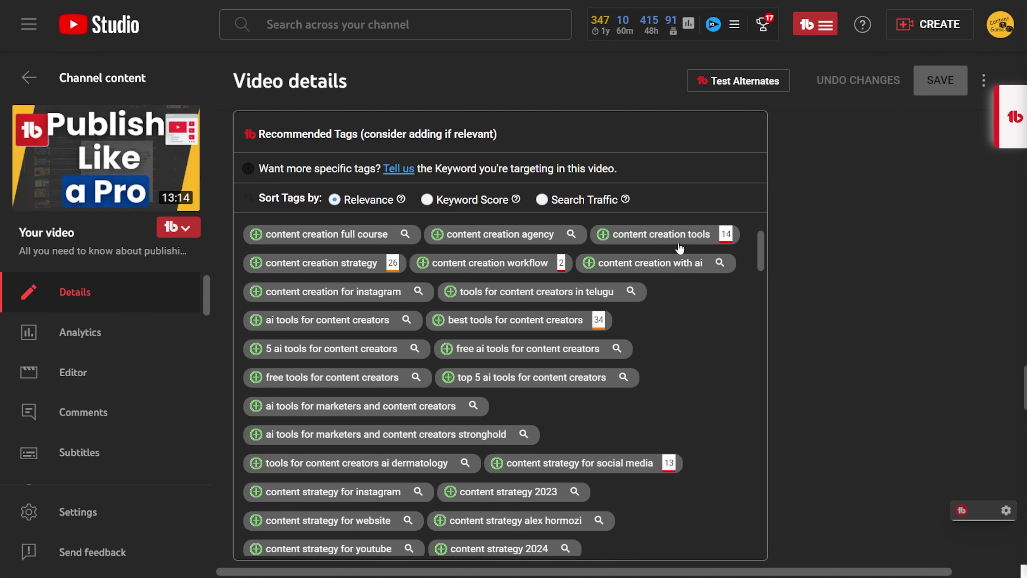
scroll(462, 479, "down", 9)
scroll(462, 479, "up", 20)
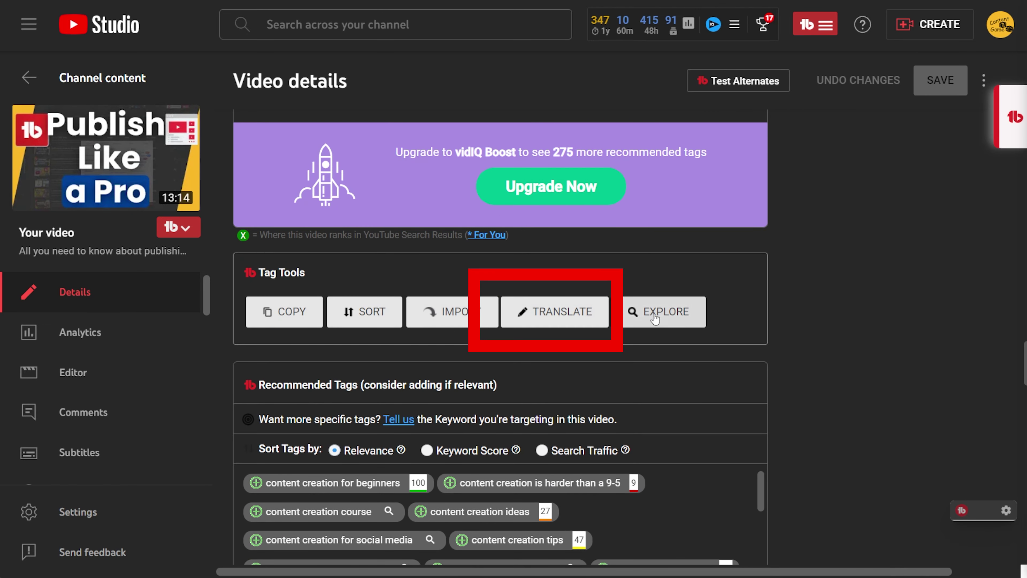
left_click(561, 317)
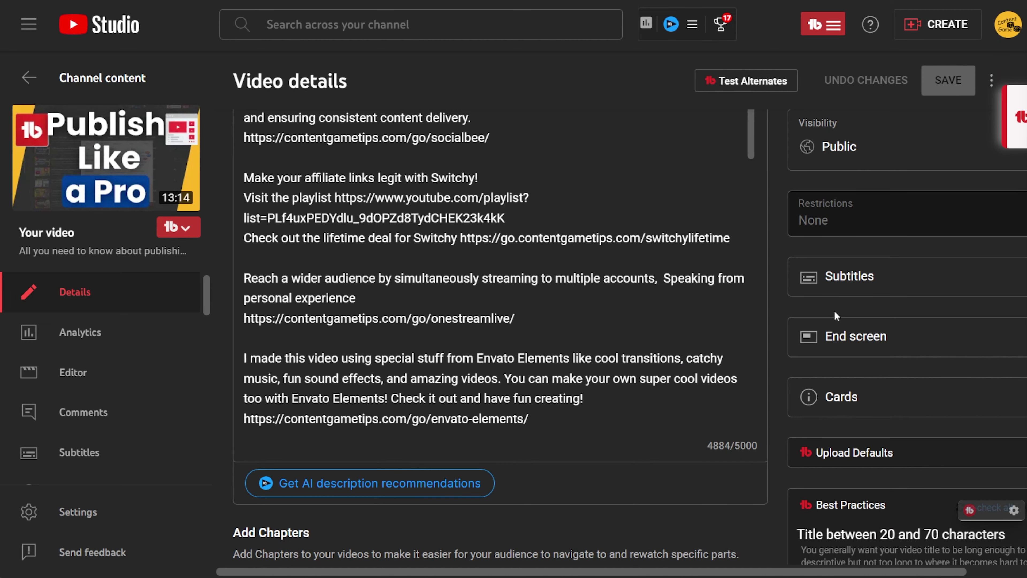
scroll(837, 316, "down", 4)
Step: Uncheck Title, Description, Tags and Visibility in the Tubebuddy tutorials profile, then view Settings > Upload defaults
left_click(896, 296)
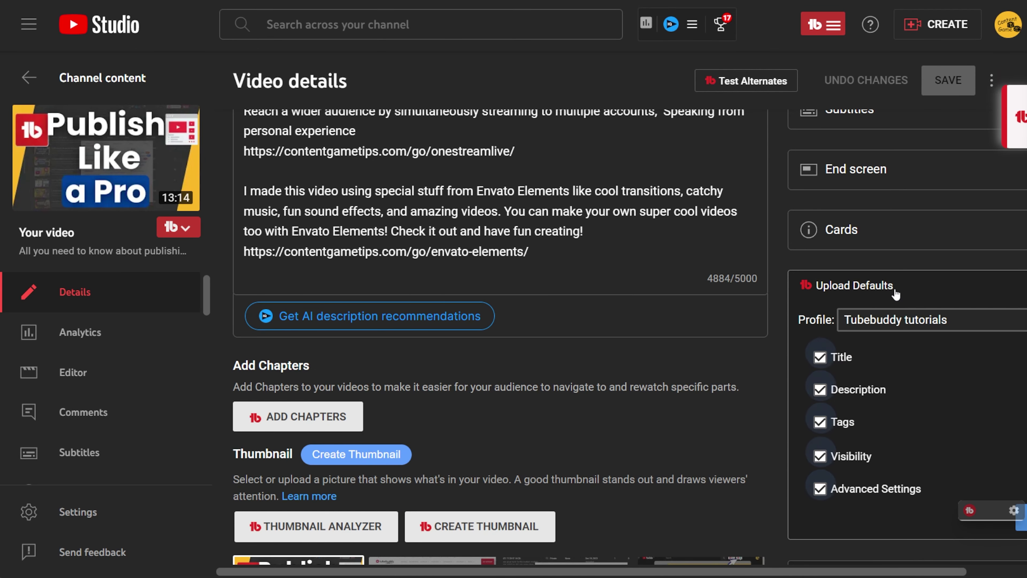
left_click(919, 325)
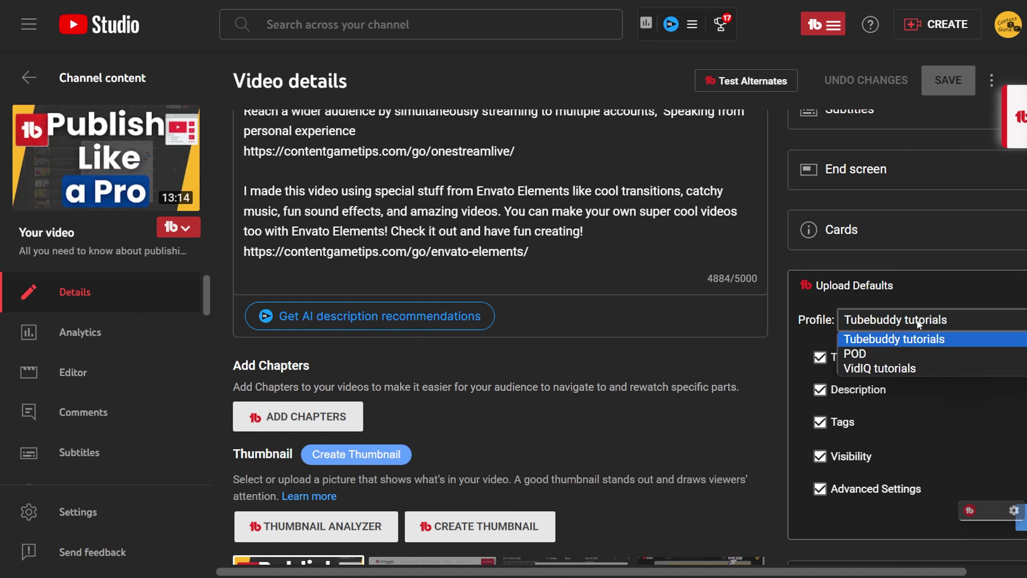
left_click(919, 324)
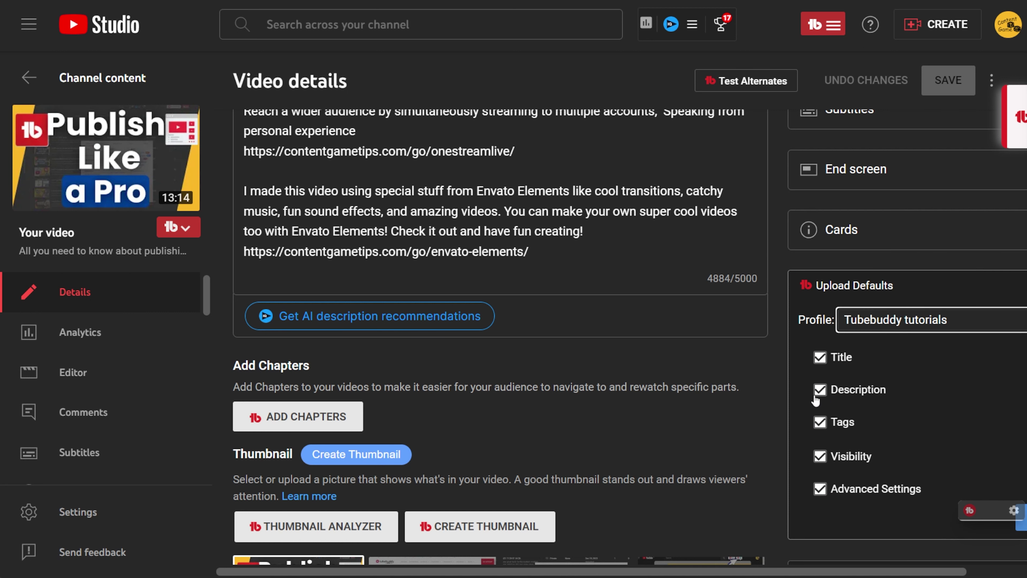
left_click(820, 357)
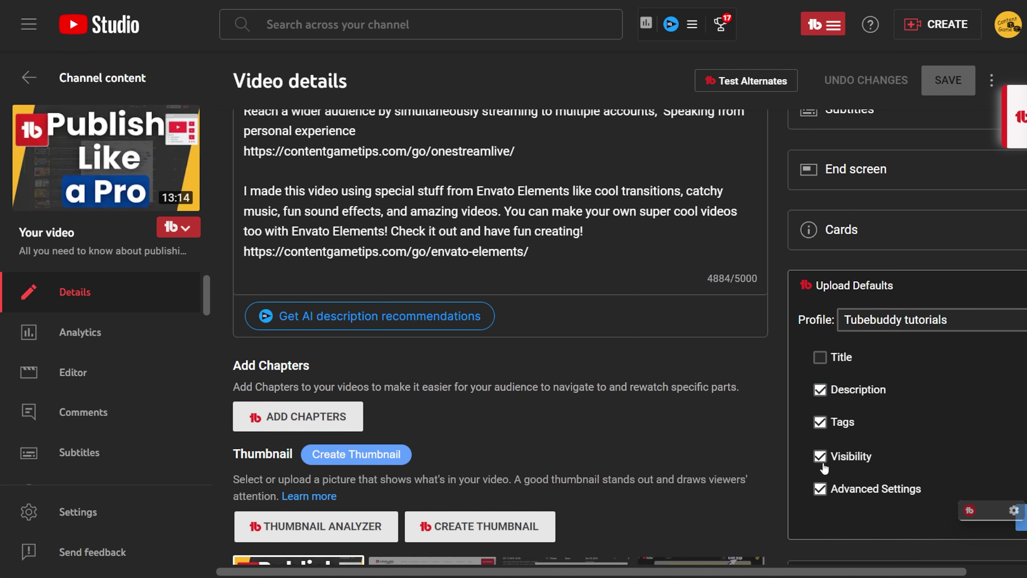
left_click(819, 389)
left_click(820, 421)
left_click(820, 456)
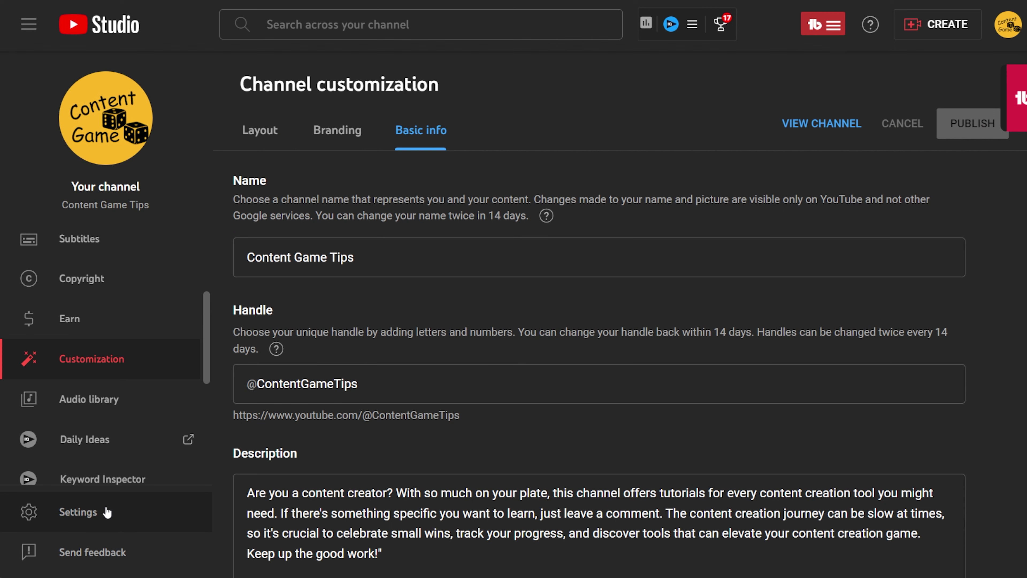
left_click(106, 512)
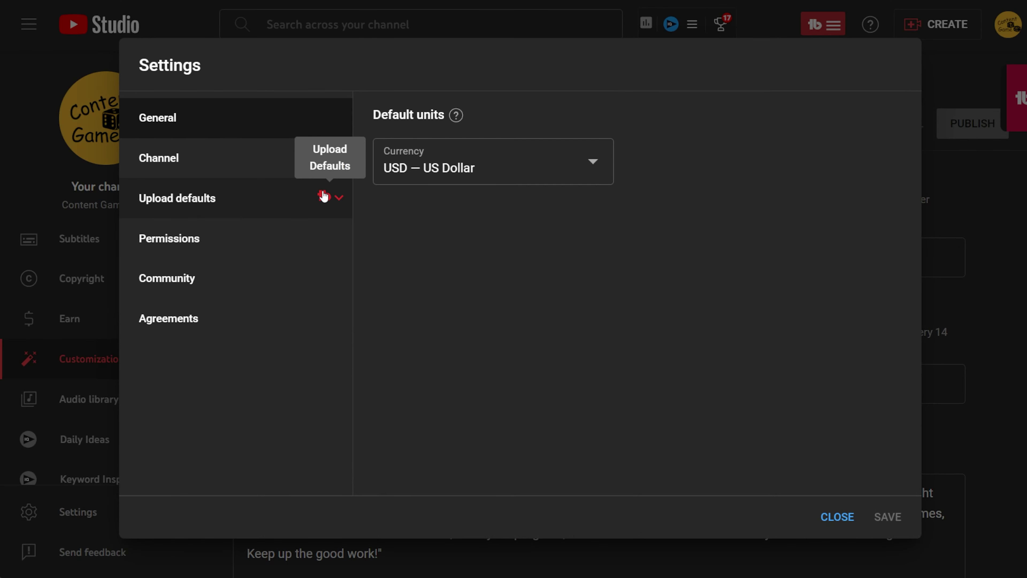
left_click(323, 196)
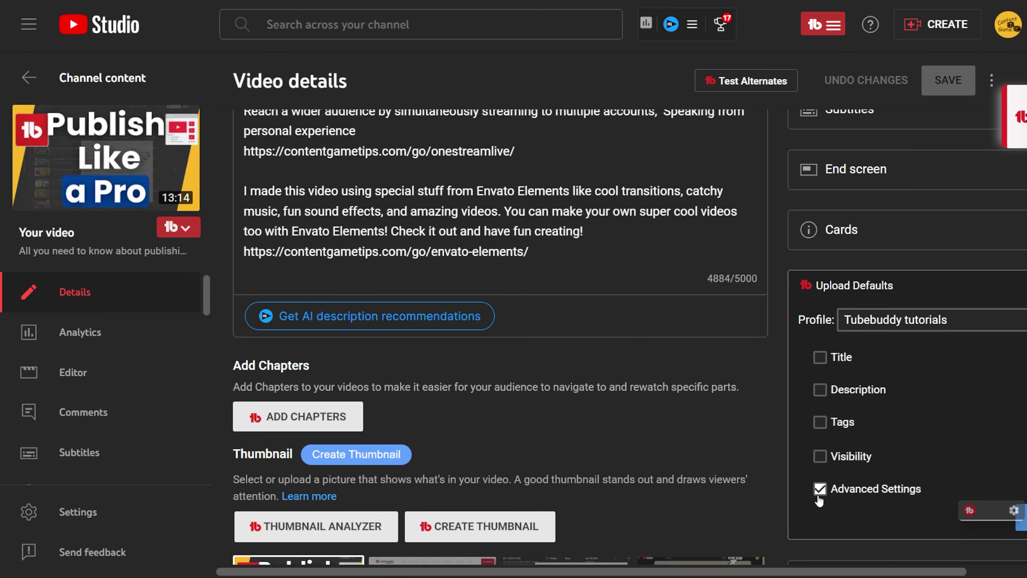
Step: Try Apply Template in the End screen editor, dismiss the no-templates notice, then open Cards
scroll(872, 422, "up", 5)
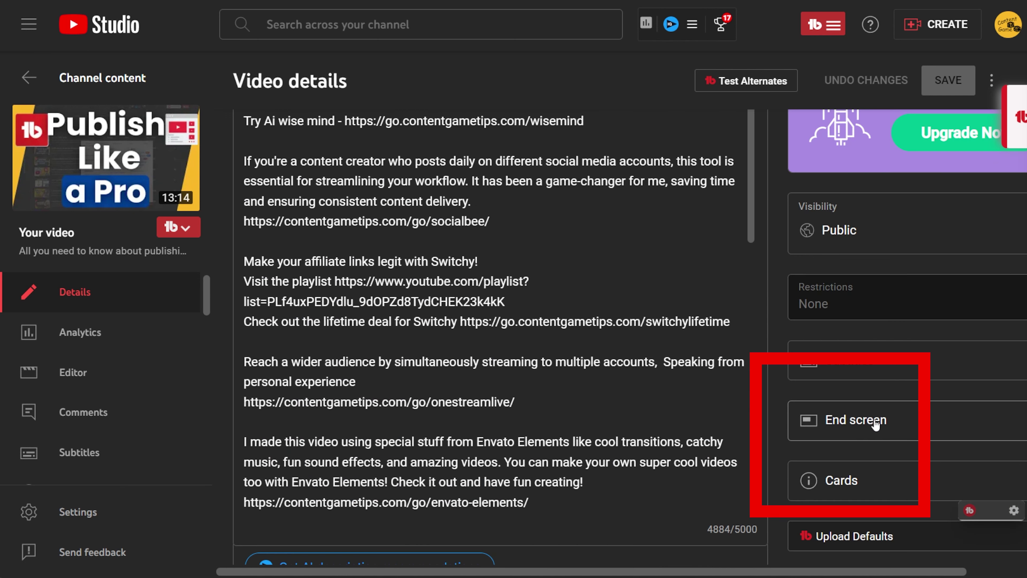
left_click(874, 420)
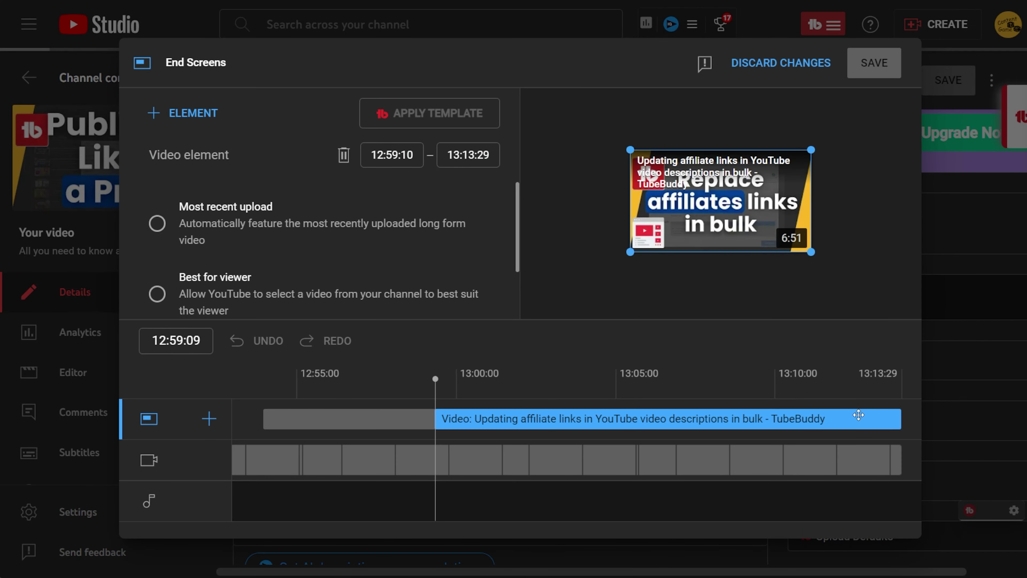
left_click(428, 115)
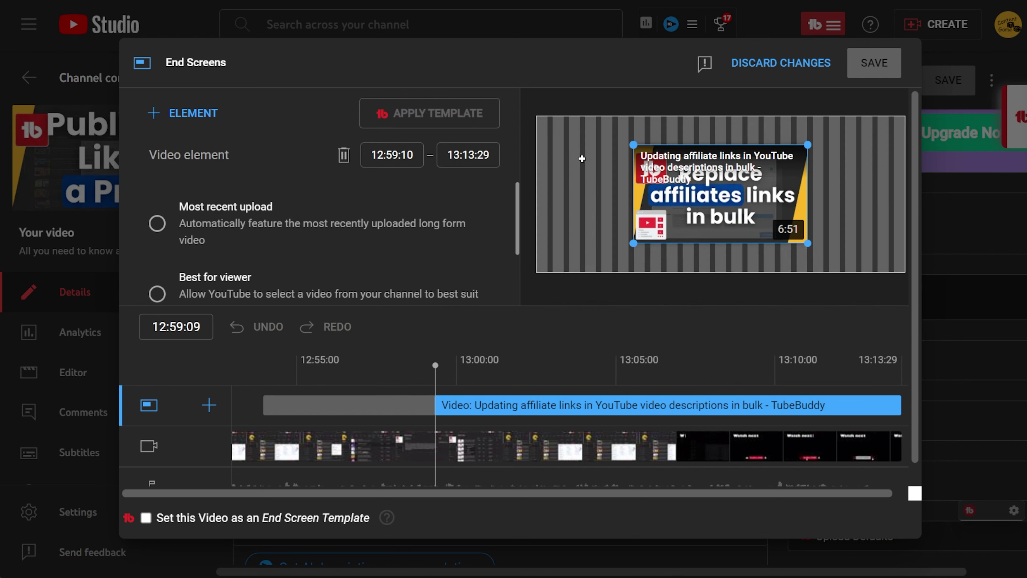
left_click(947, 148)
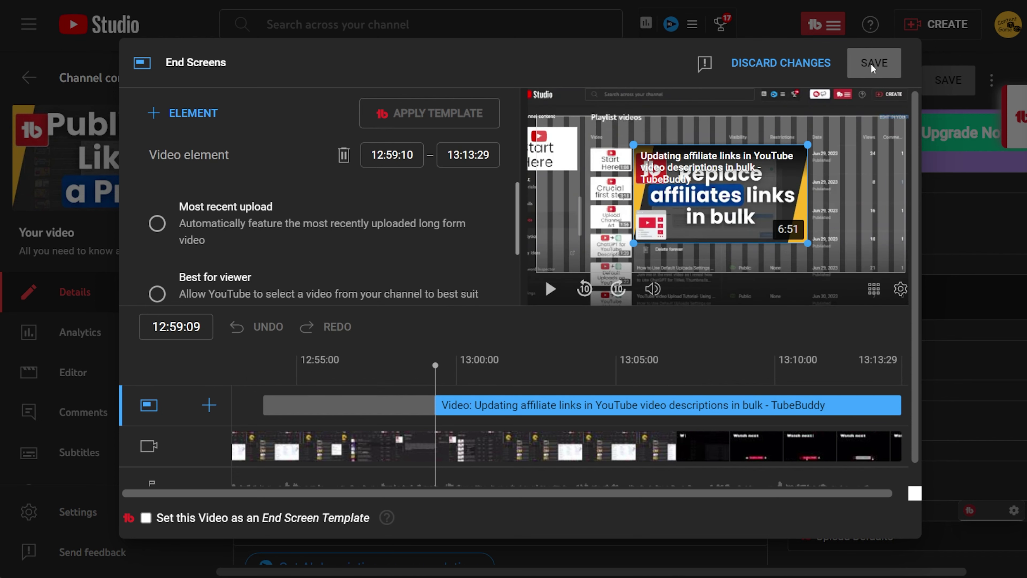
key("Escape")
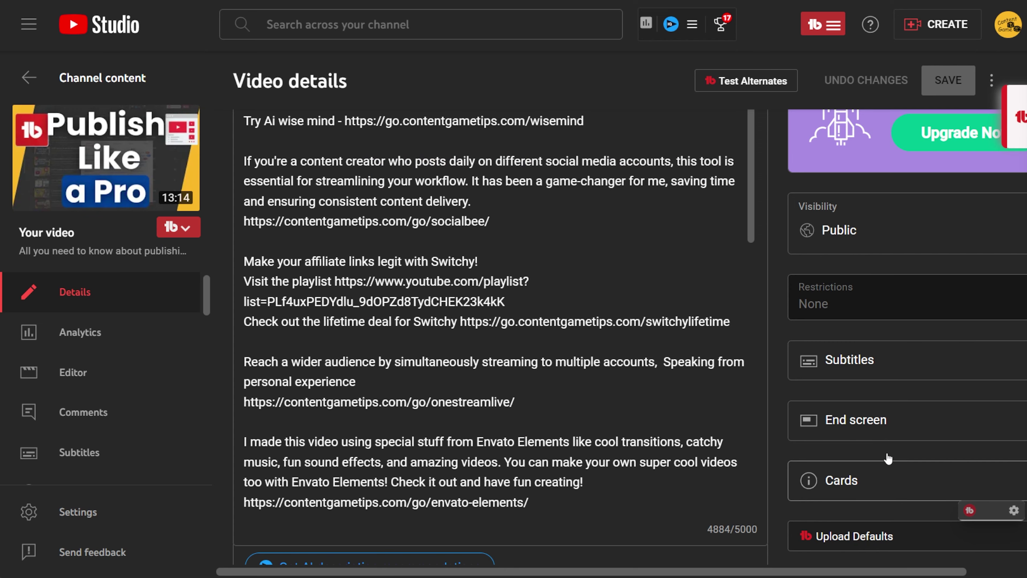
left_click(879, 441)
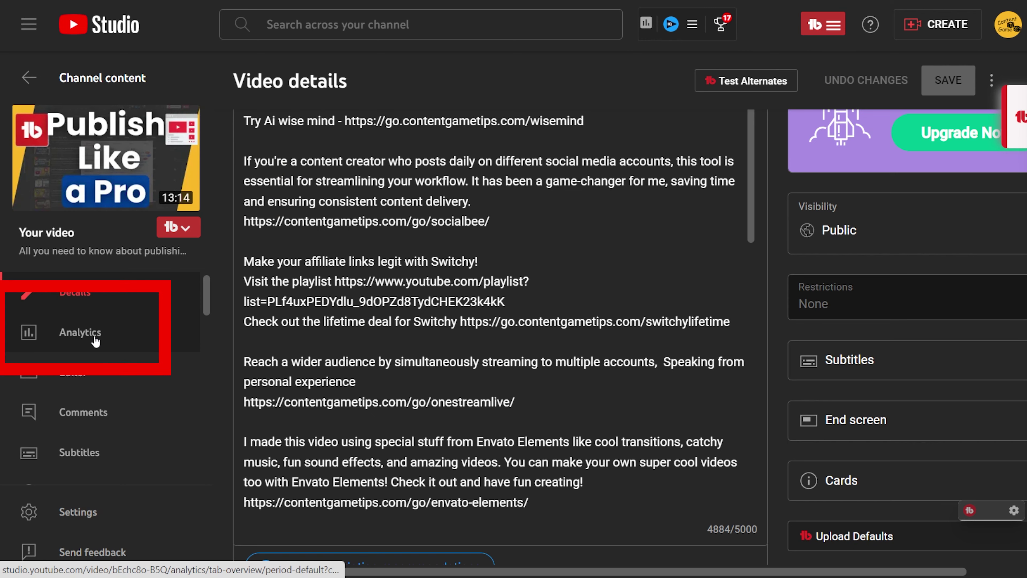
Step: View the video's analytics and TubeBuddy Suggested Shorts moments, then open the video's Editor
left_click(95, 341)
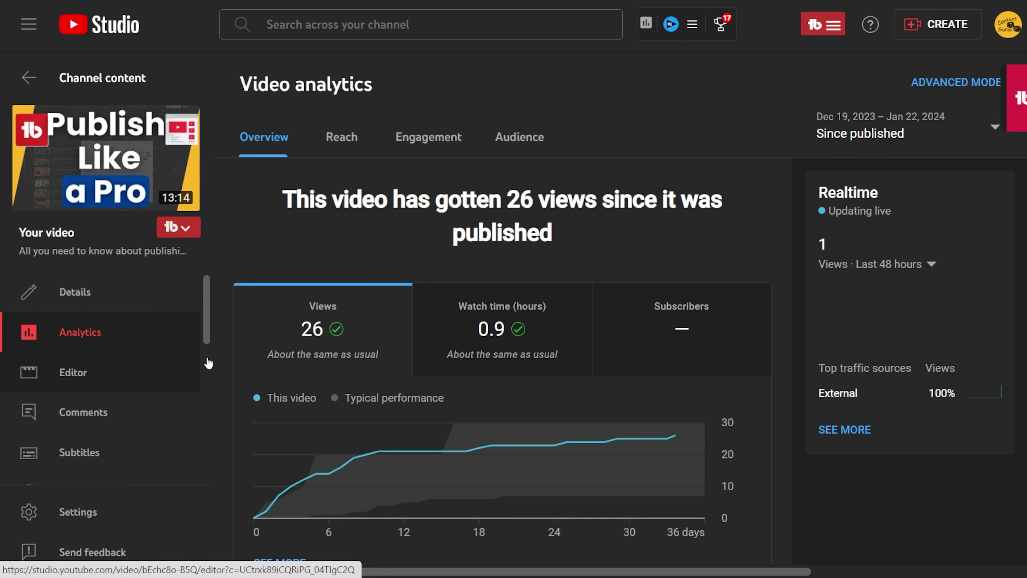
scroll(796, 469, "down", 10)
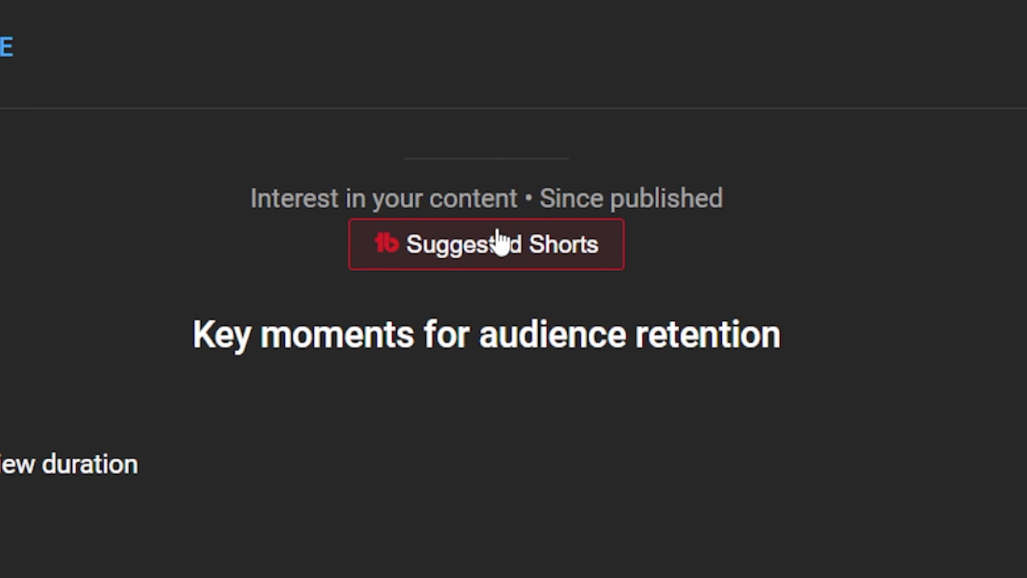
left_click(501, 243)
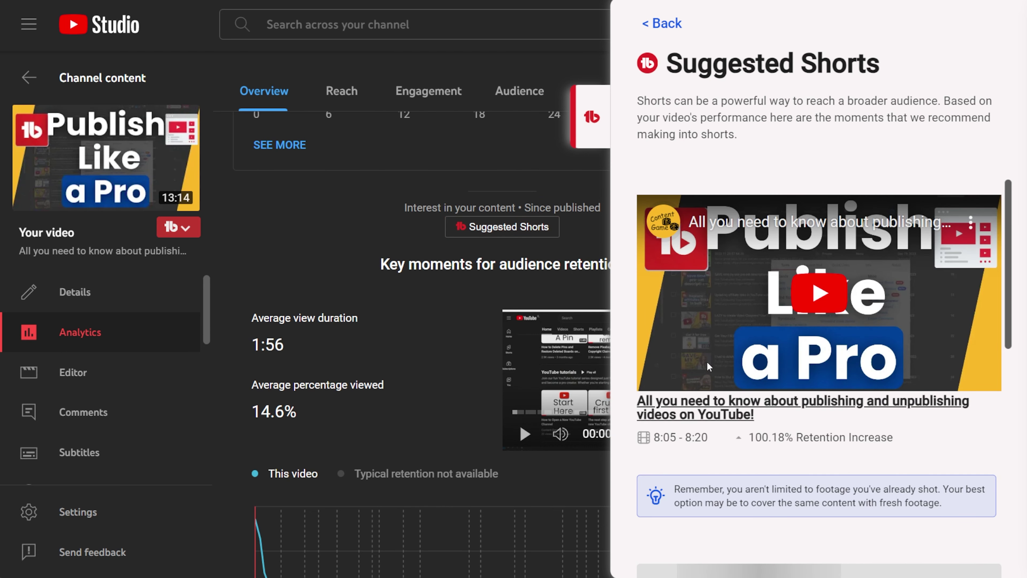
scroll(765, 448, "down", 3)
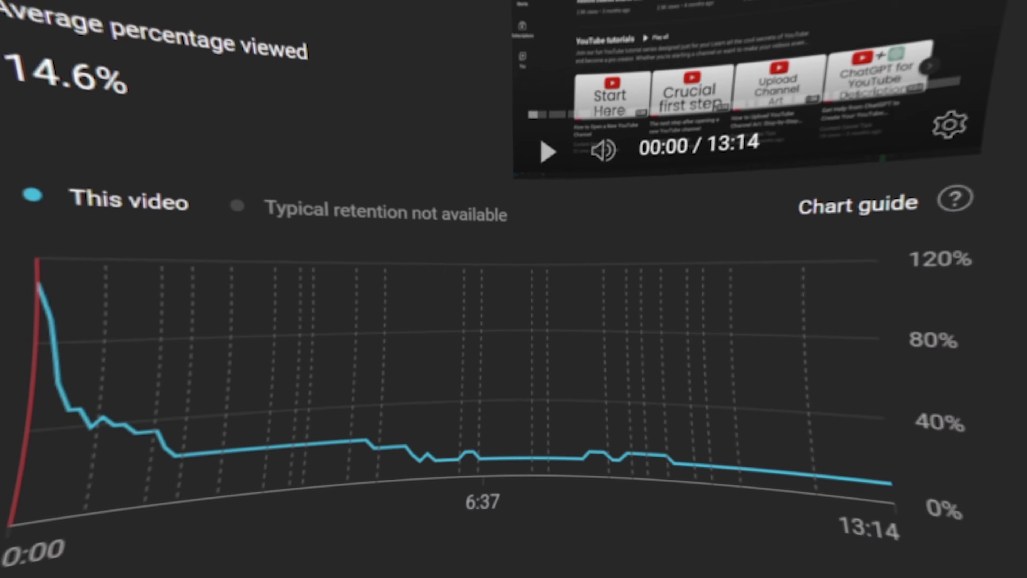
left_click(190, 377)
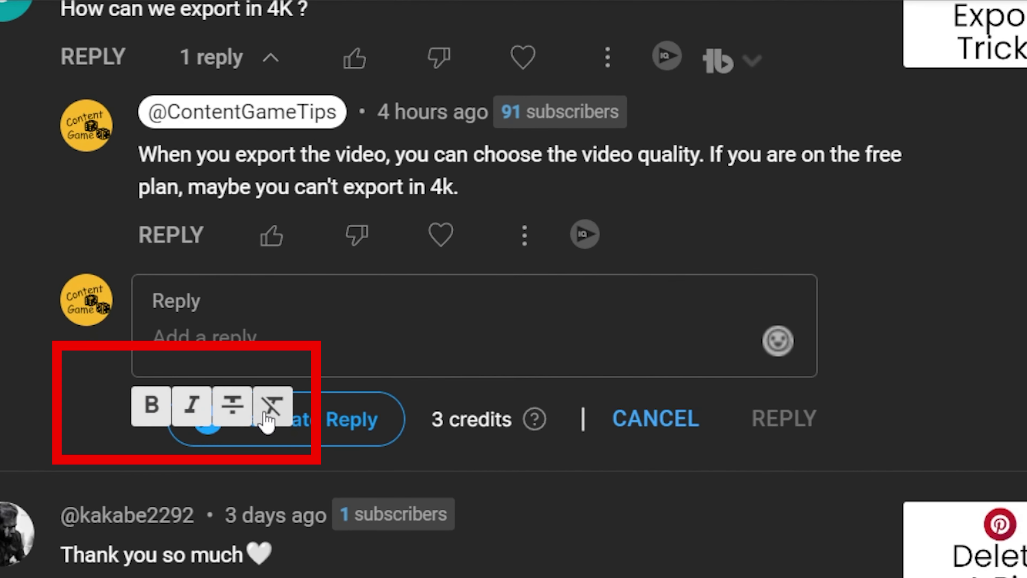
Step: Open and close the reply emoji picker, show Canned Responses, then go to Subtitles
left_click(778, 348)
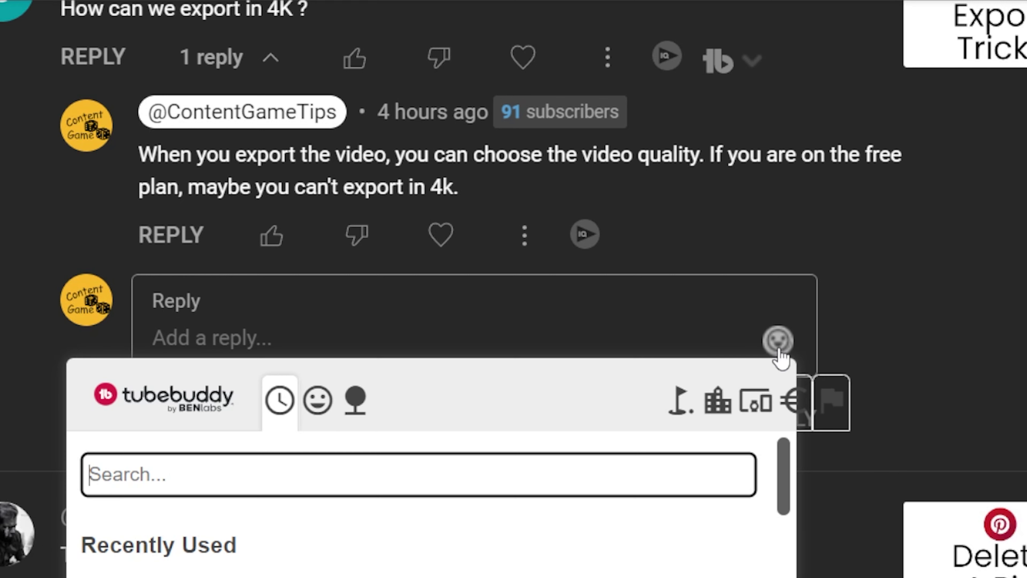
left_click(779, 342)
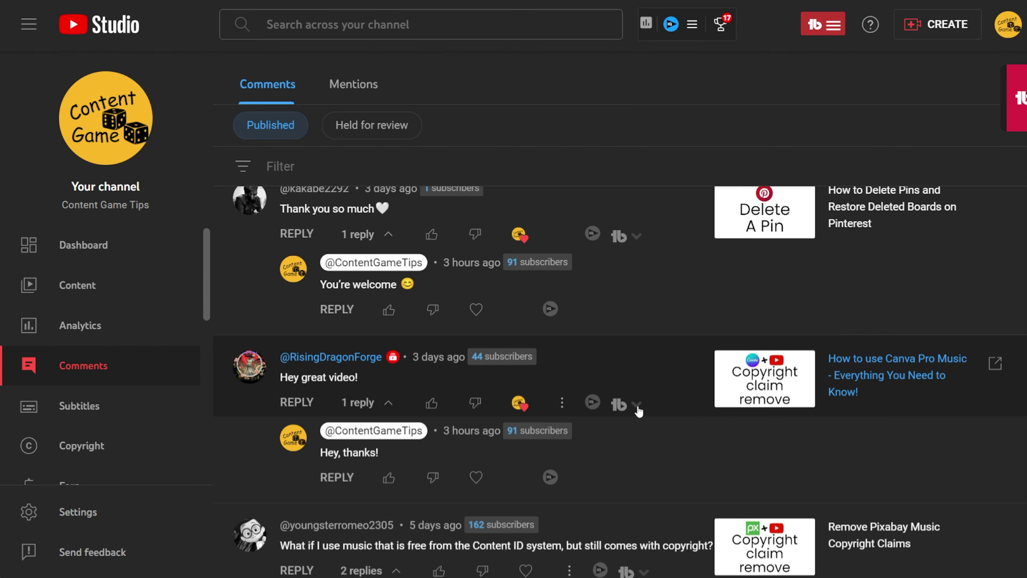
left_click(618, 405)
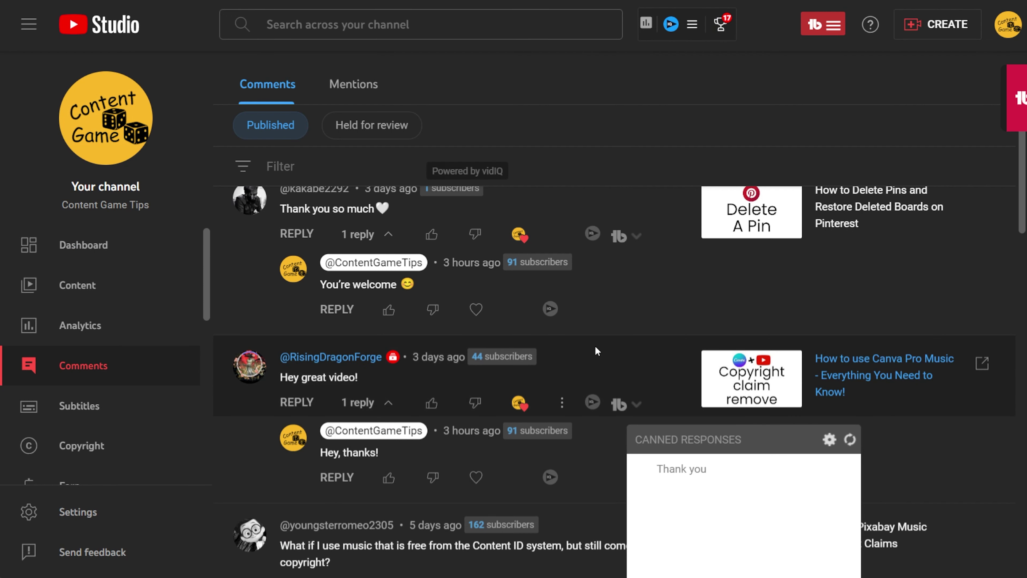
left_click(87, 406)
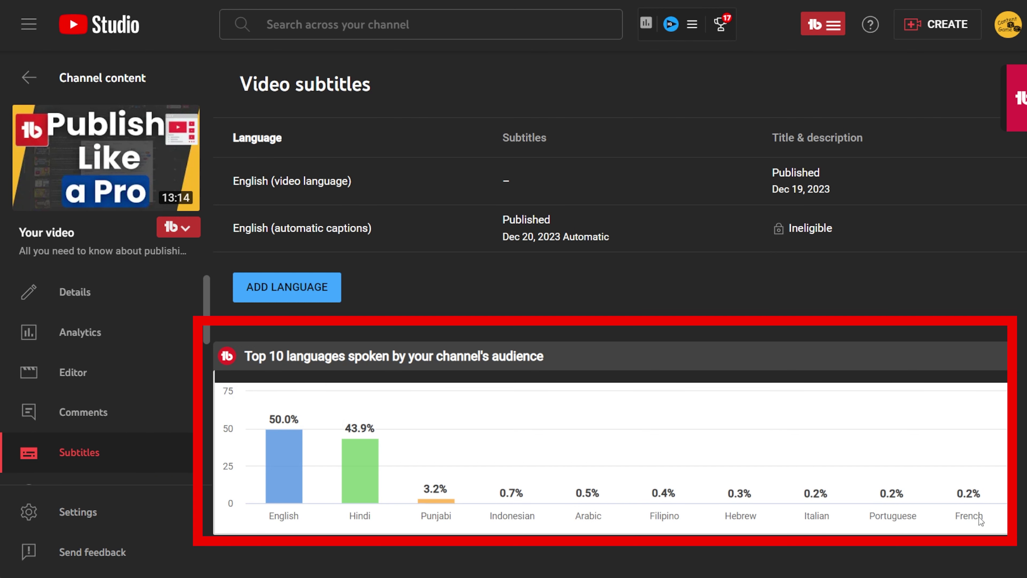
Step: Inspect the Top 10 languages chart, then scroll Audience analytics to the Tuesday 3:00pm recommendation
mouse_move(970, 493)
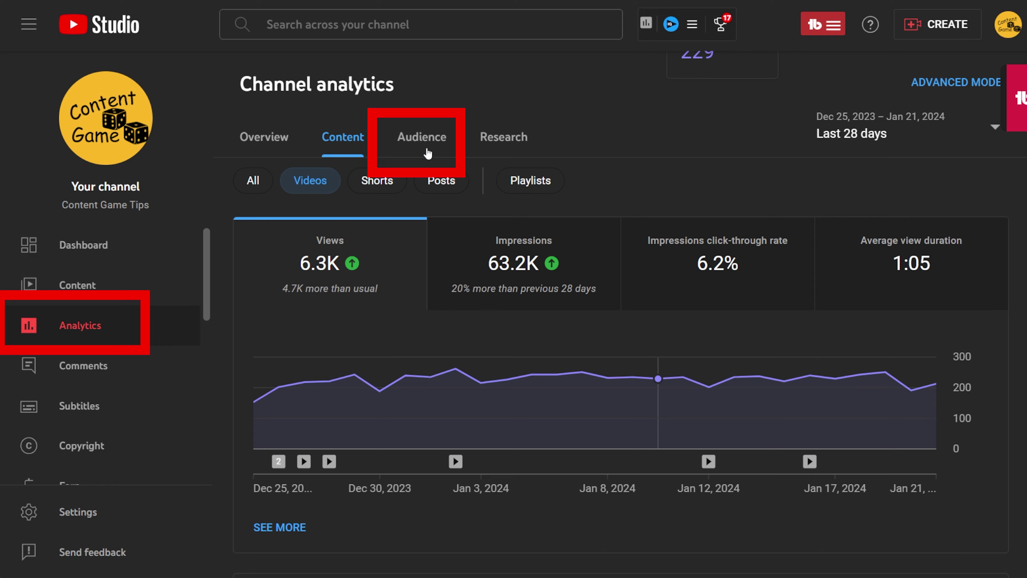
left_click(428, 153)
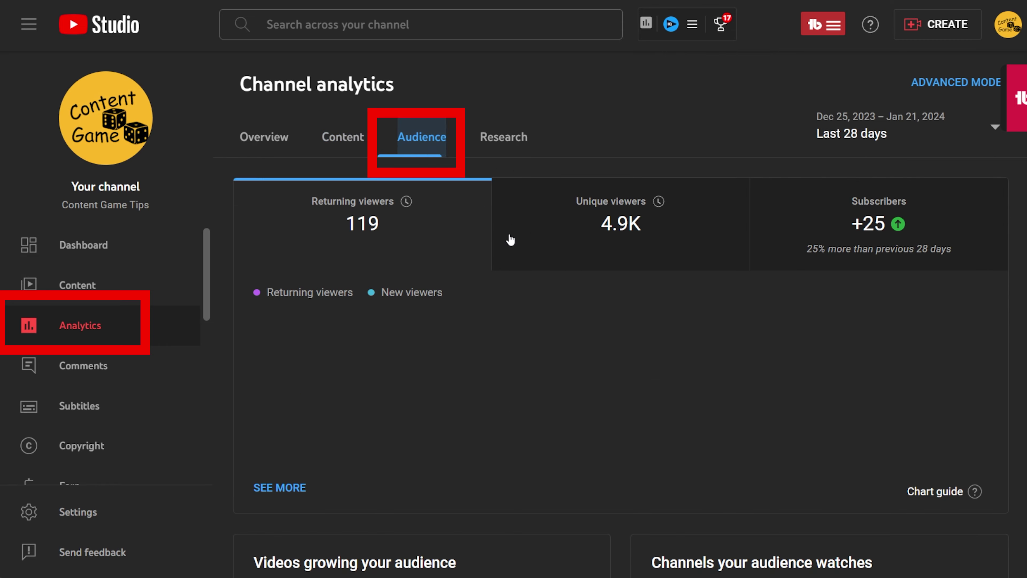
scroll(611, 298, "down", 15)
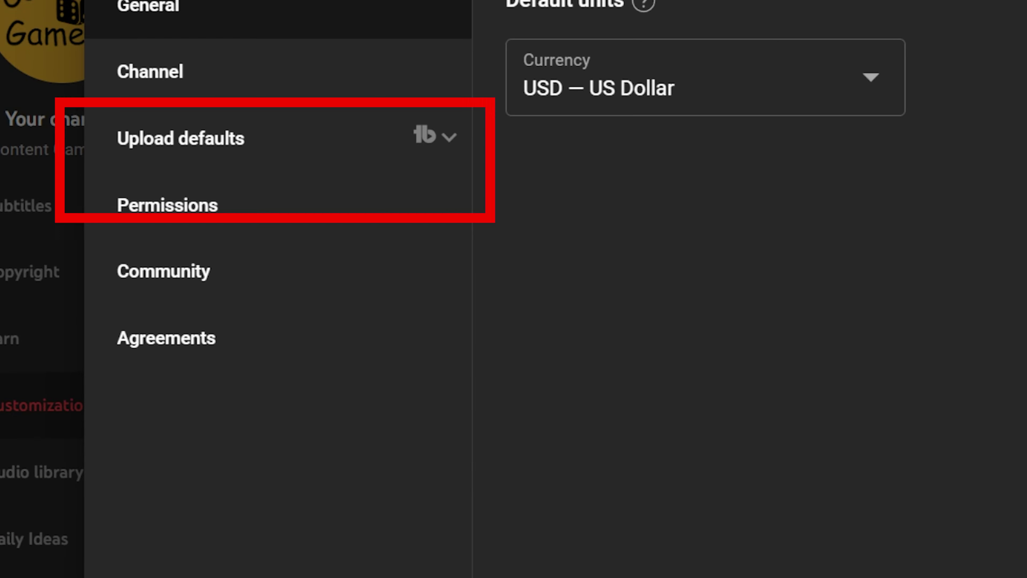
Step: Load the POD, VidIQ tutorials and Tubebuddy tutorials templates, revert to [YouTube] defaults, open TubeBuddy tools
left_click(424, 135)
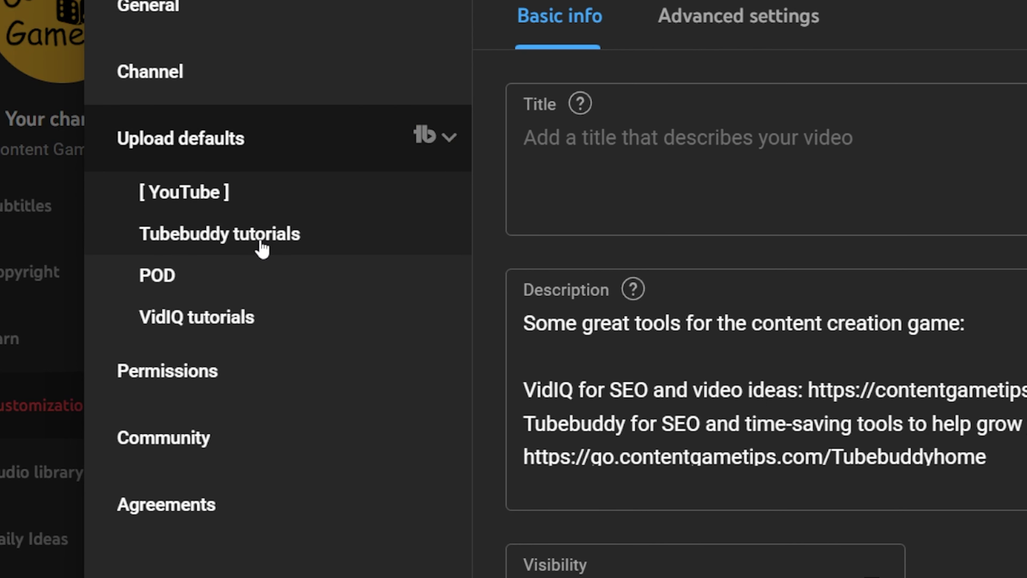
left_click(233, 284)
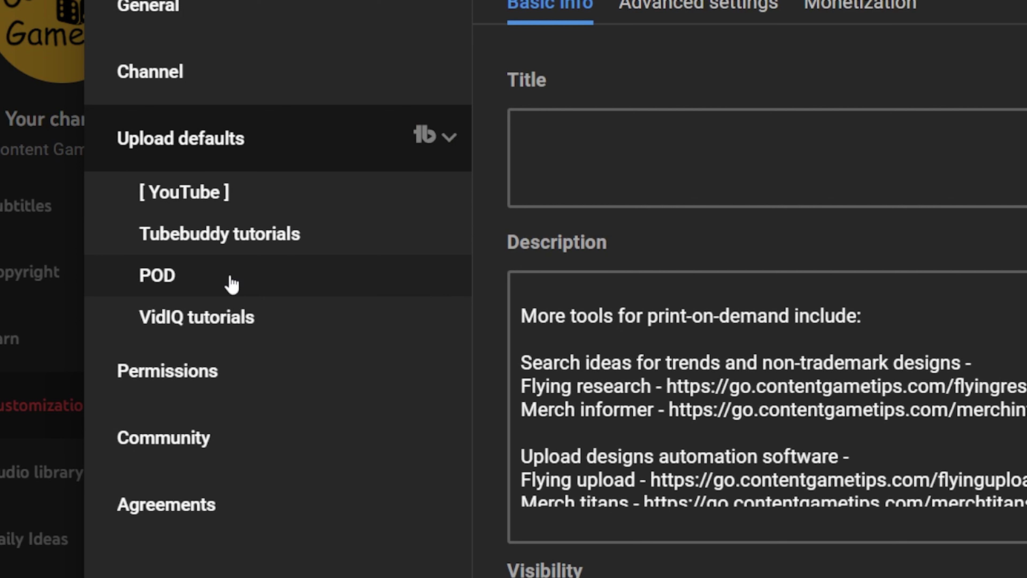
left_click(221, 326)
left_click(241, 242)
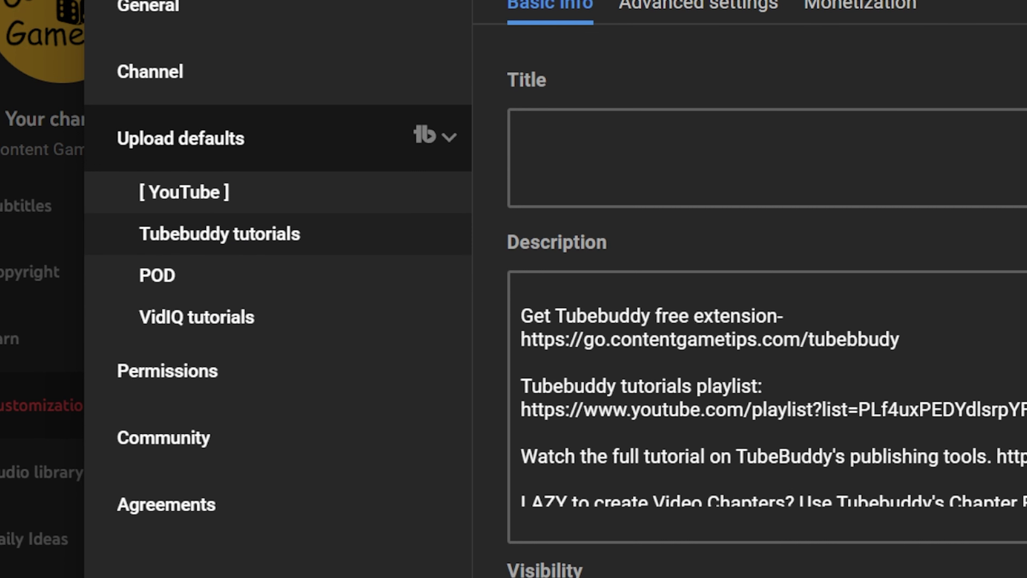
left_click(184, 192)
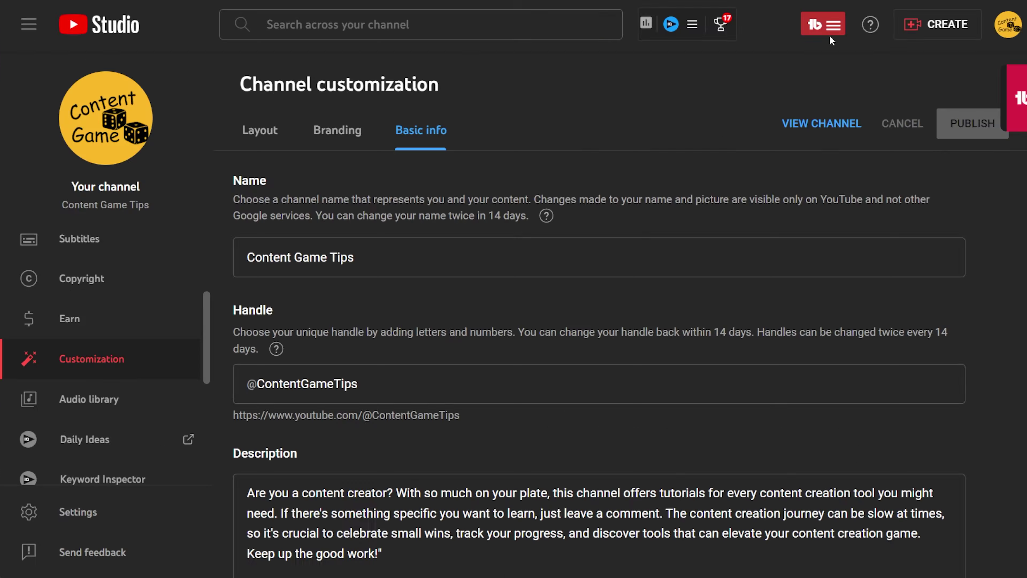
left_click(825, 25)
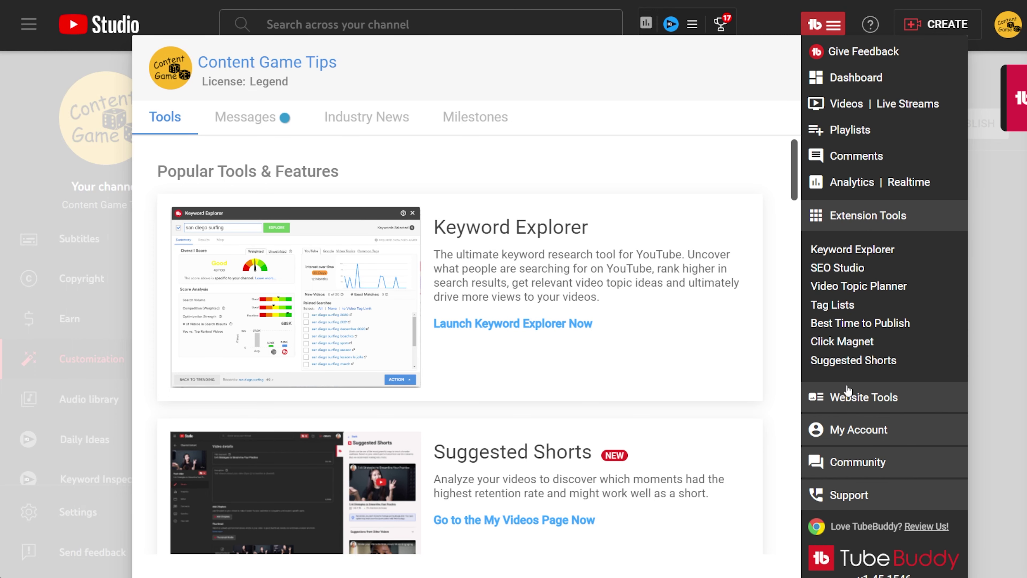
Step: Open the TubeBuddy Dashboard from My Account and browse the Content Game and Practice music channel cards
left_click(848, 398)
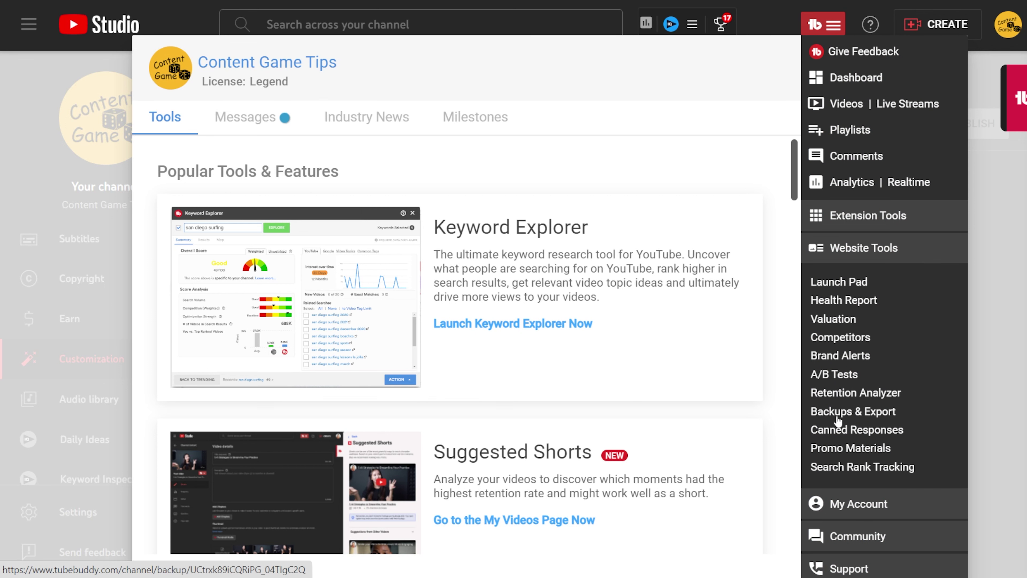
left_click(864, 506)
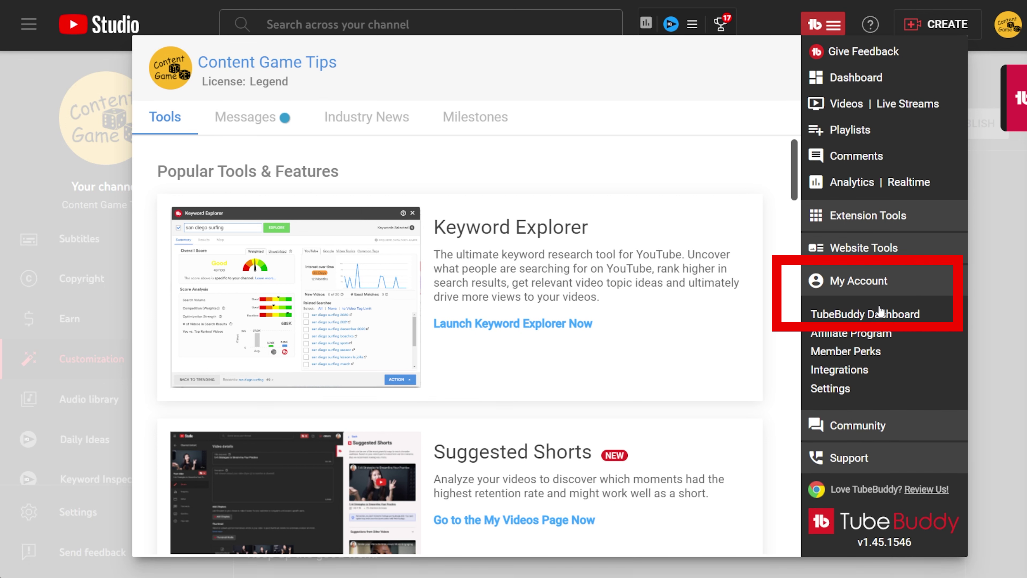
left_click(879, 312)
scroll(428, 308, "down", 3)
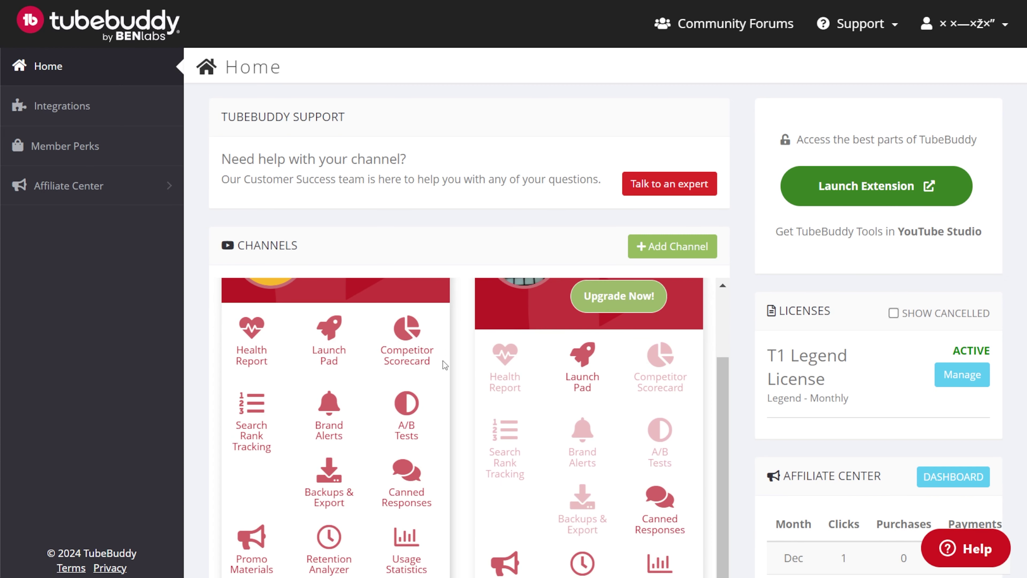
scroll(448, 385, "down", 2)
scroll(448, 385, "up", 5)
left_click(967, 24)
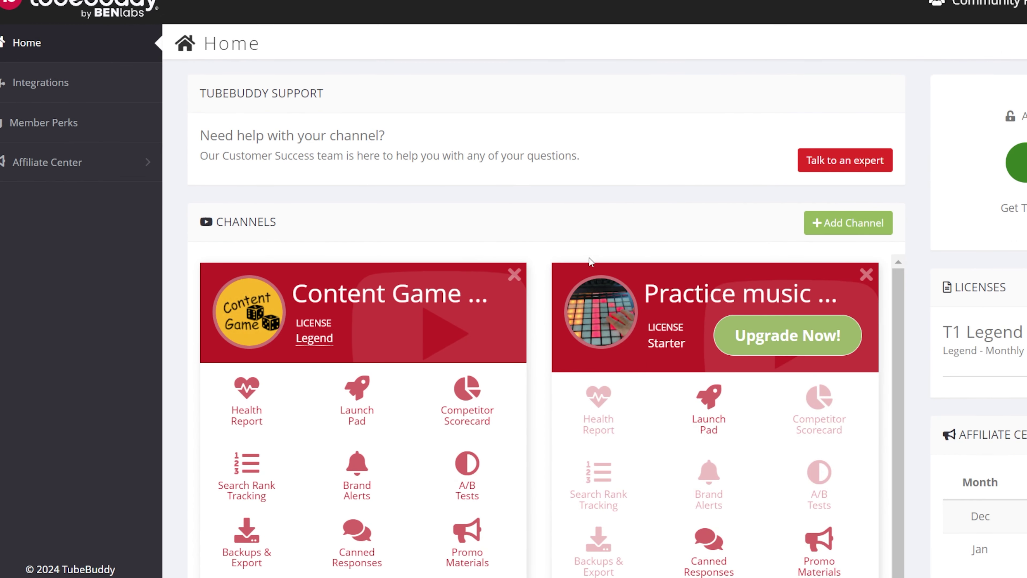
scroll(591, 261, "down", 1)
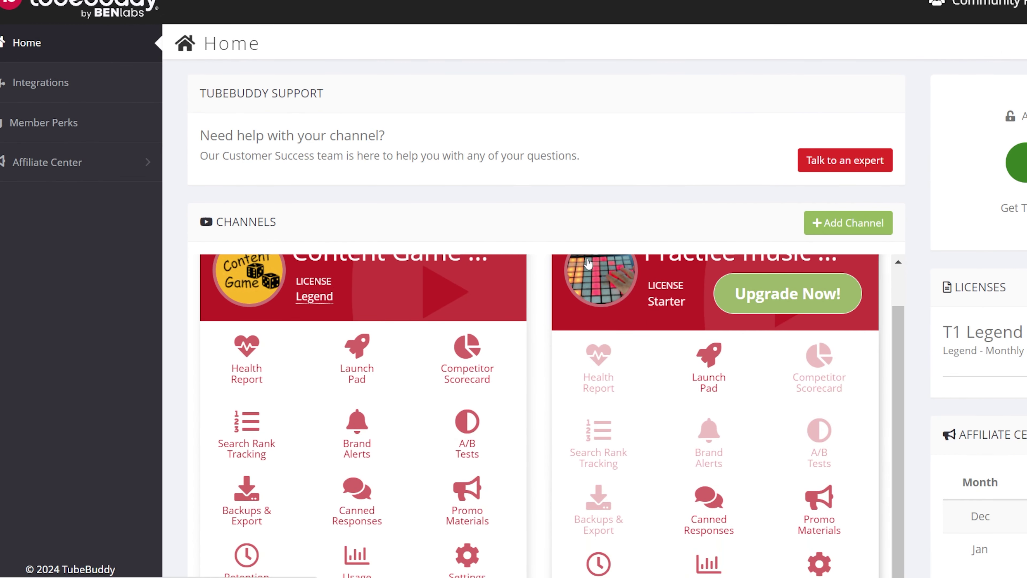
scroll(590, 284, "up", 1)
scroll(927, 247, "down", 4)
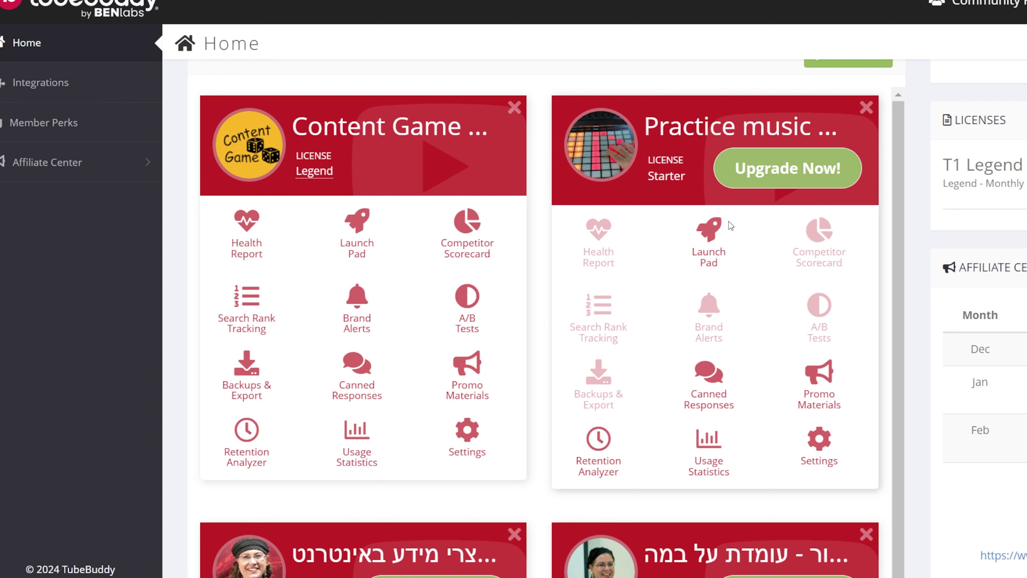
left_click(821, 169)
scroll(708, 263, "down", 10)
scroll(708, 263, "down", 12)
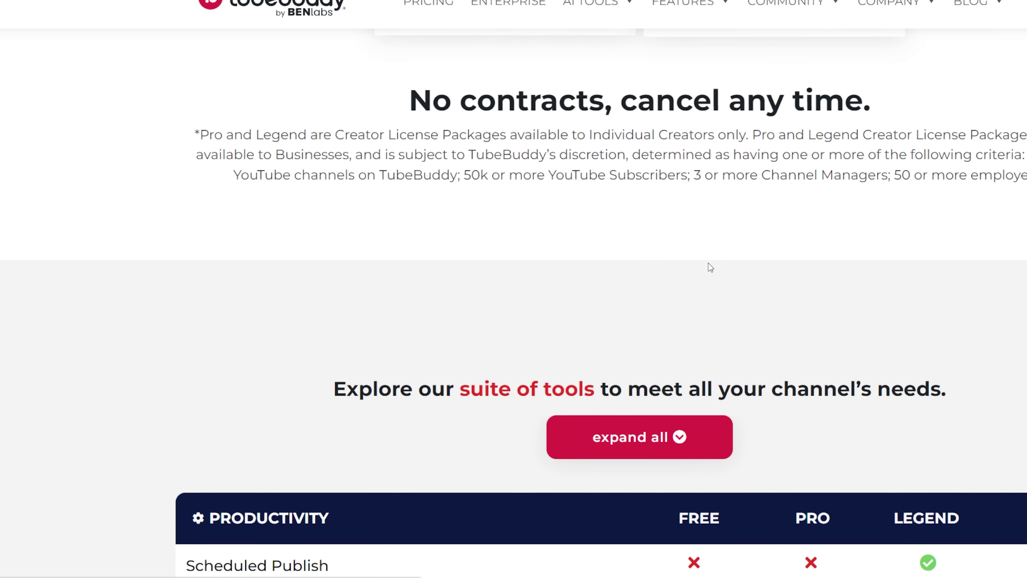
scroll(710, 263, "down", 3)
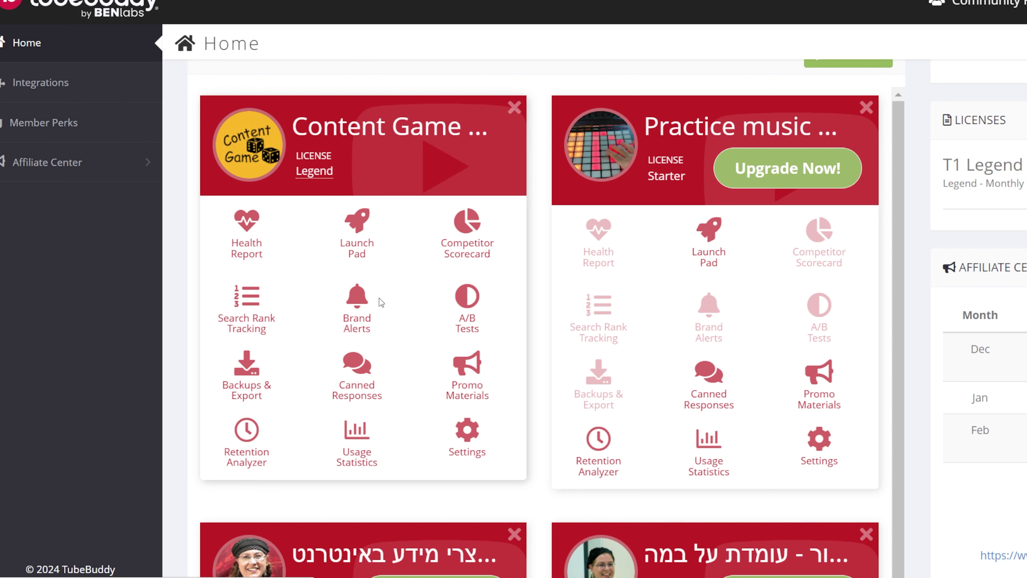
Step: View Content Game's A/B tests and Launch Pad, then scroll its Health Report (19.2K views, 91 subscribers)
left_click(470, 329)
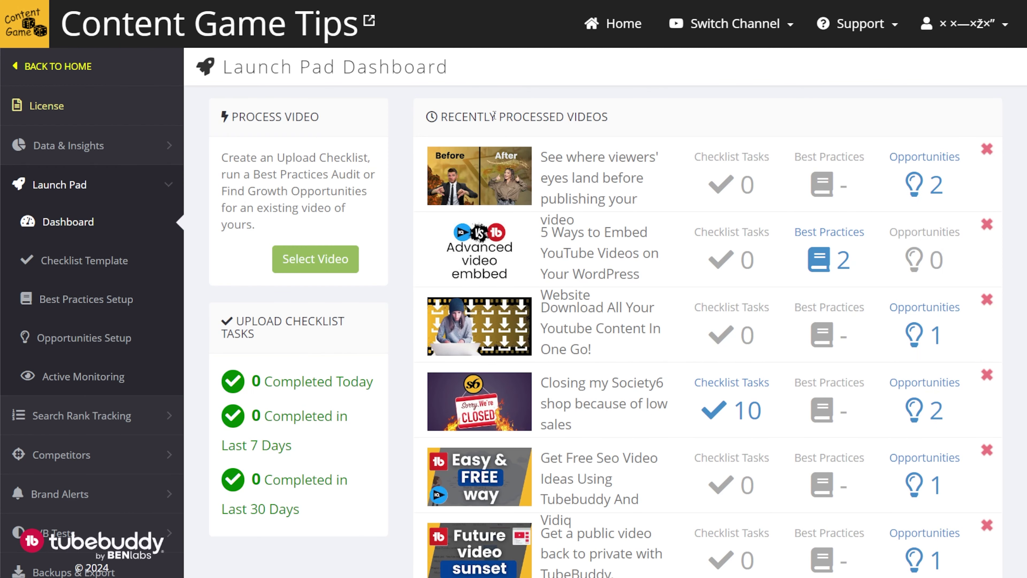
left_click(93, 67)
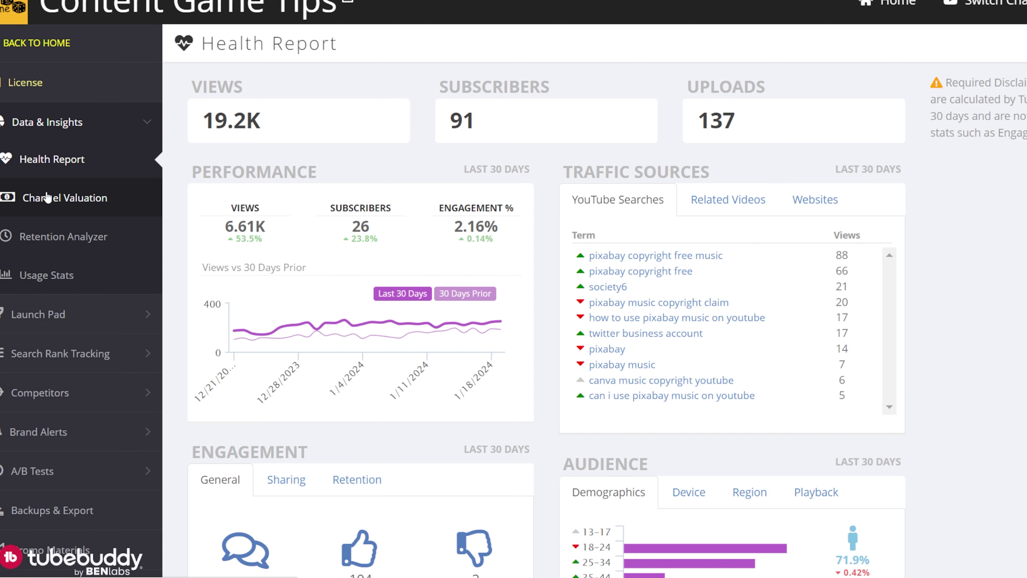
scroll(357, 227, "down", 2)
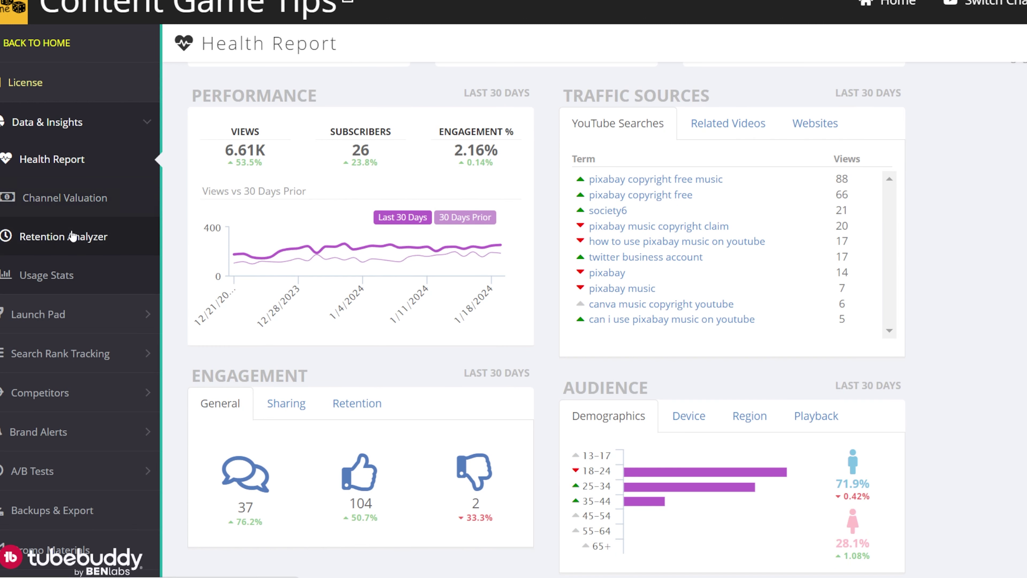